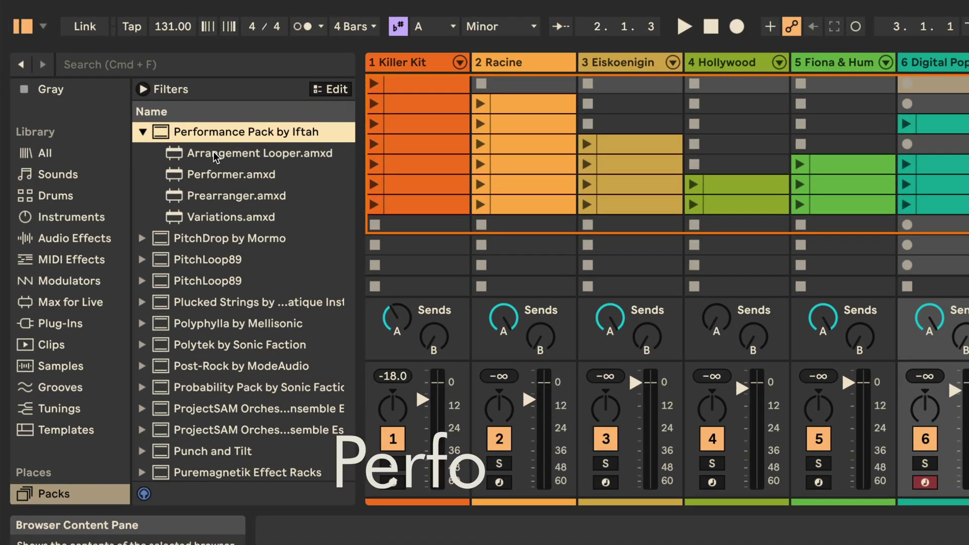
- Pick Performer from the Performance Pack and show the Main track's device chain
click(211, 172)
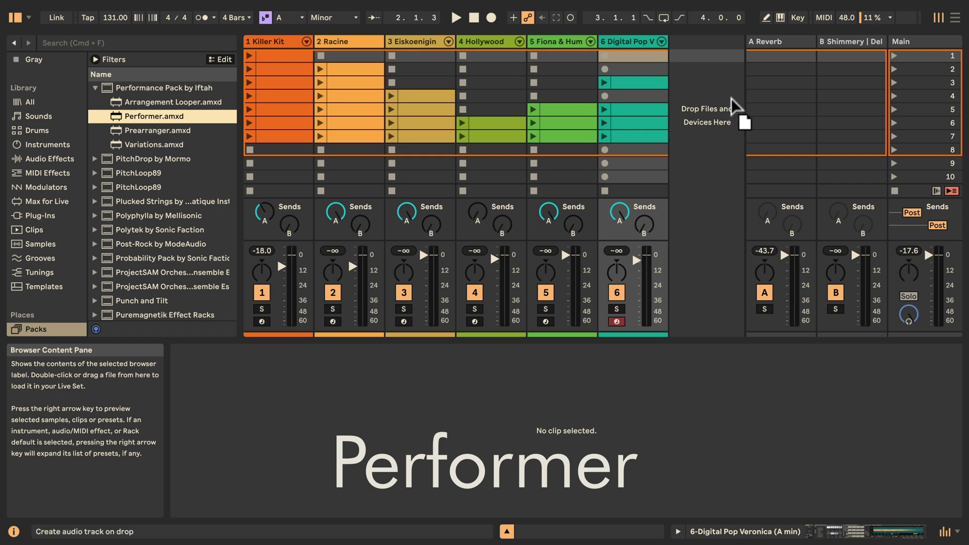
click(916, 43)
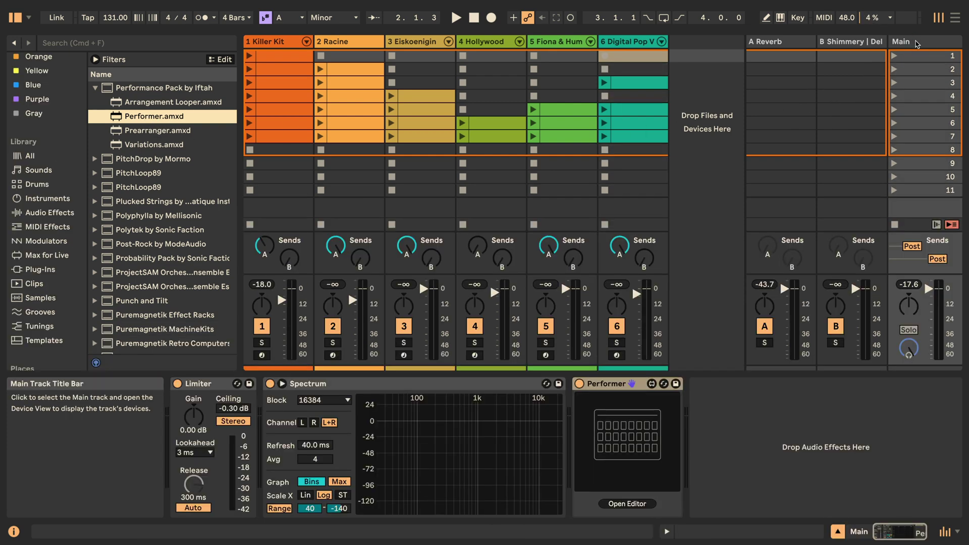
- In Performer's editor, add a knob, large knob, vertical slider, horizontal slider and two toggles
click(627, 504)
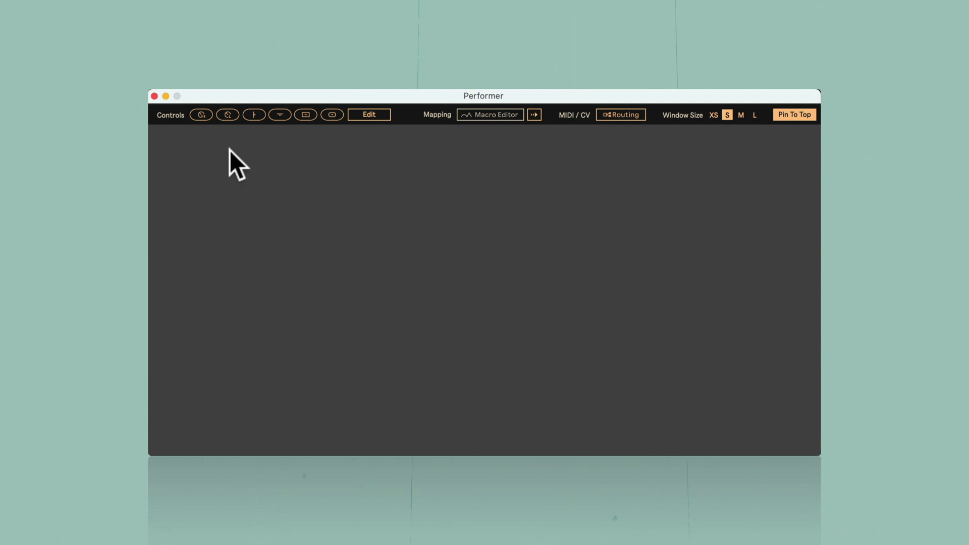
click(199, 116)
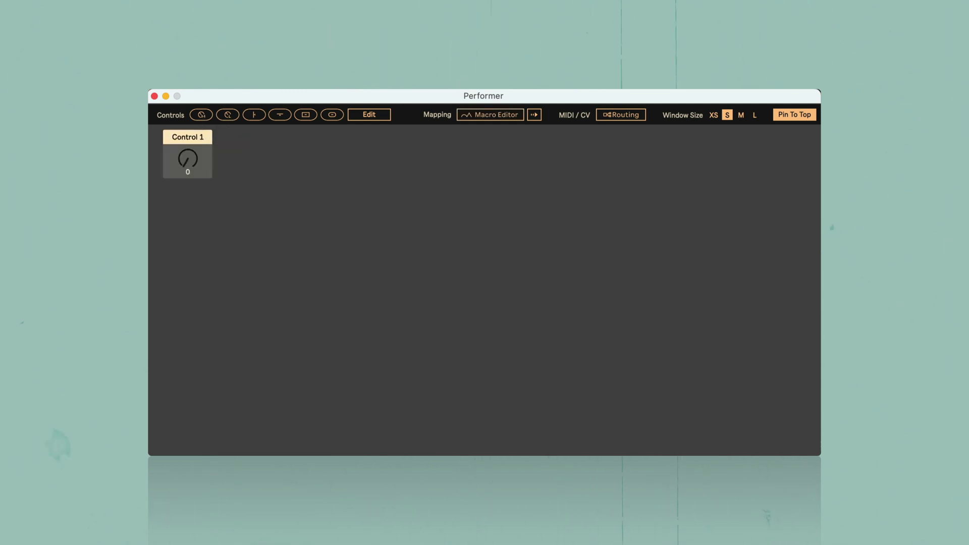
click(228, 116)
click(254, 115)
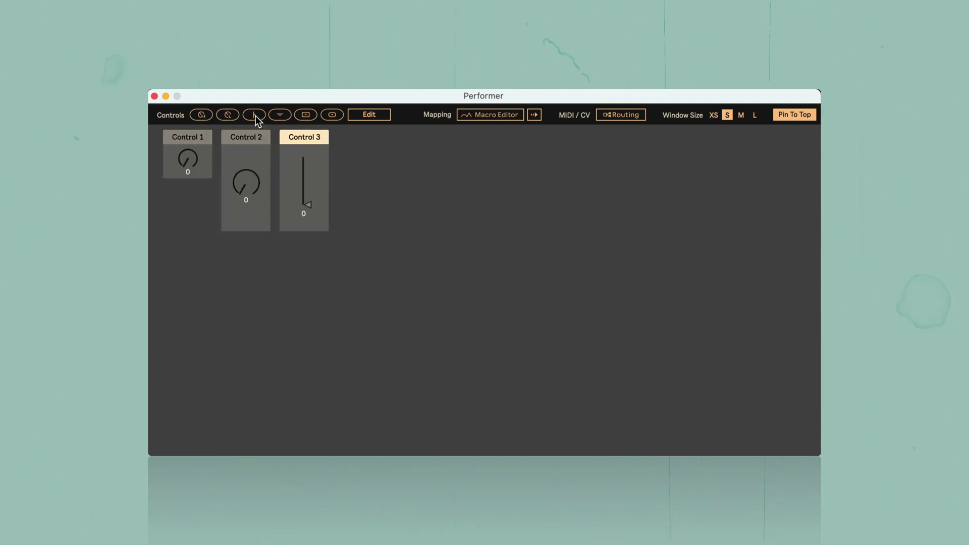
click(283, 117)
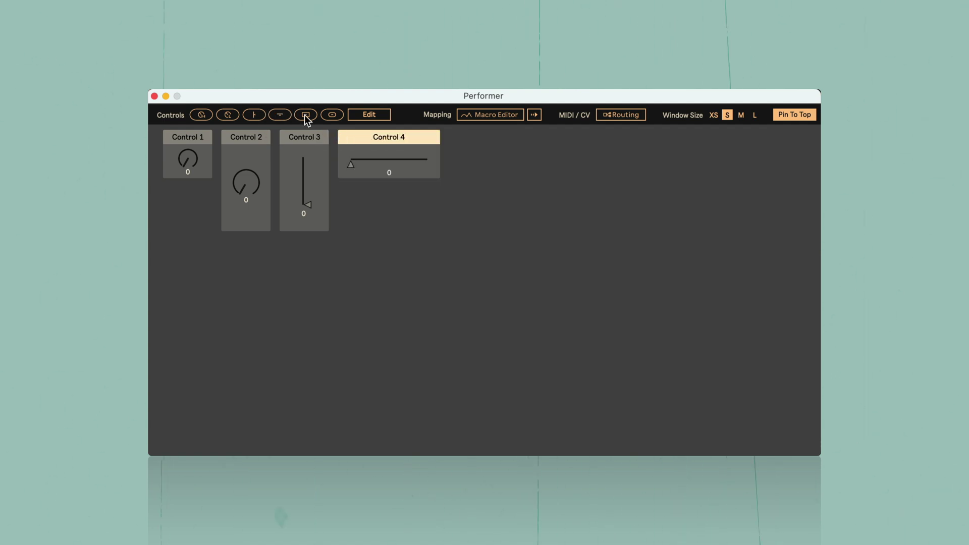
drag(305, 114, 456, 143)
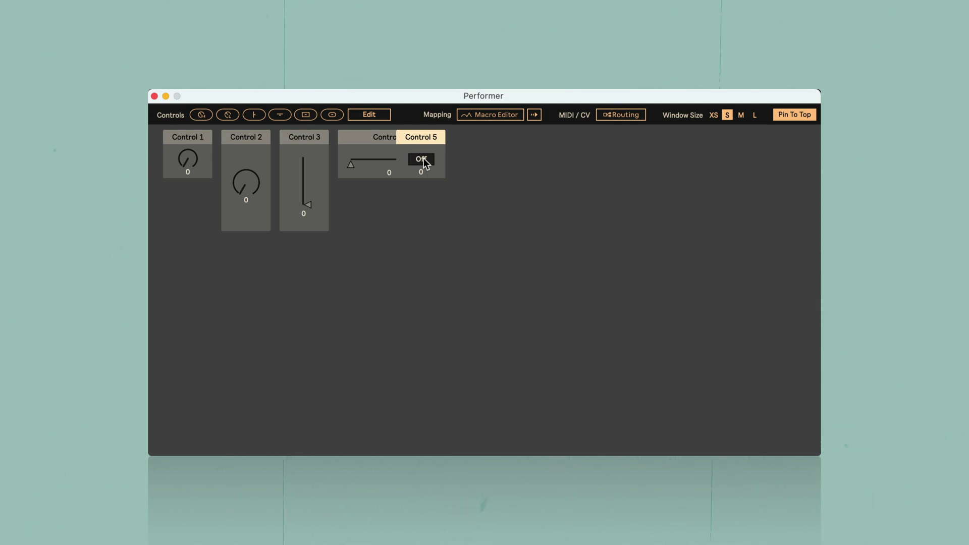
click(323, 114)
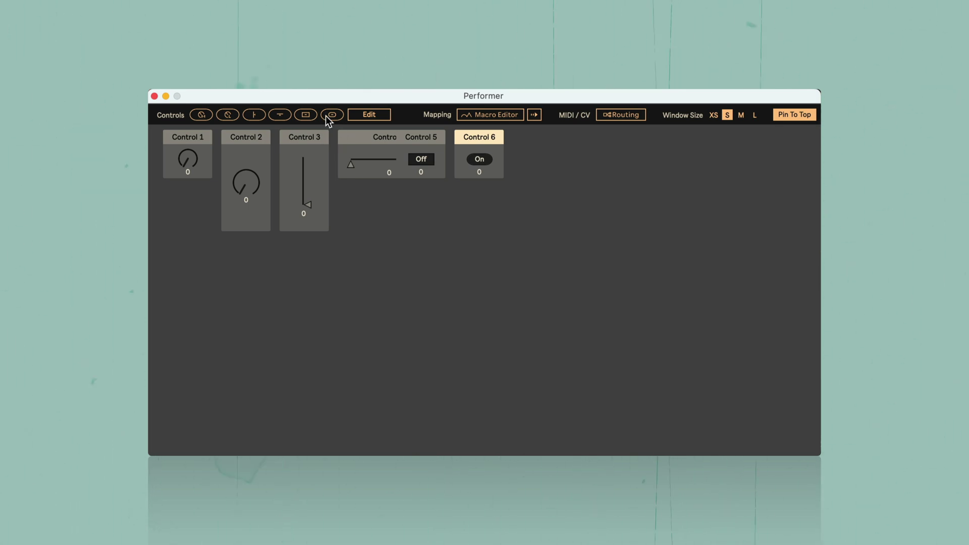
- In edit mode, place Control 5 between Control 4 and Control 6, then lock the layout
click(367, 115)
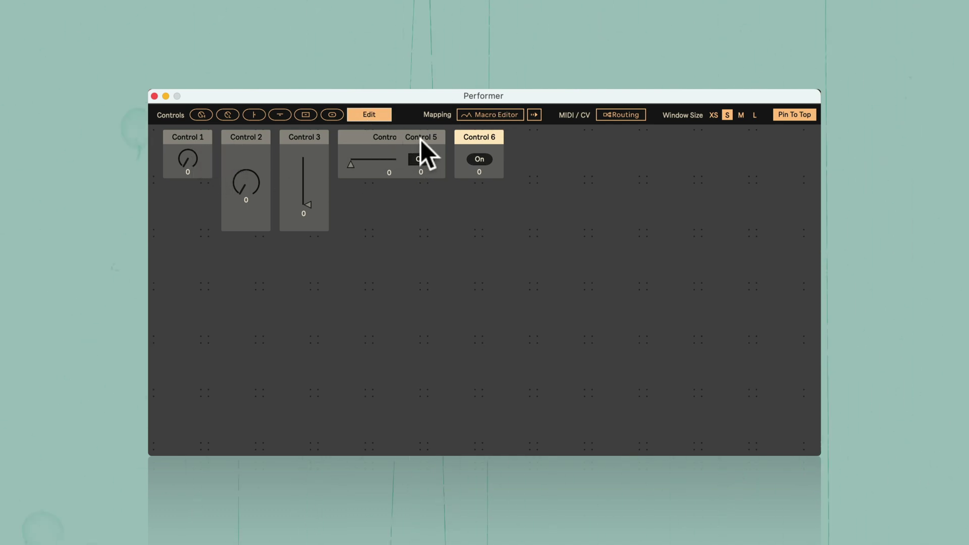
drag(420, 140, 618, 229)
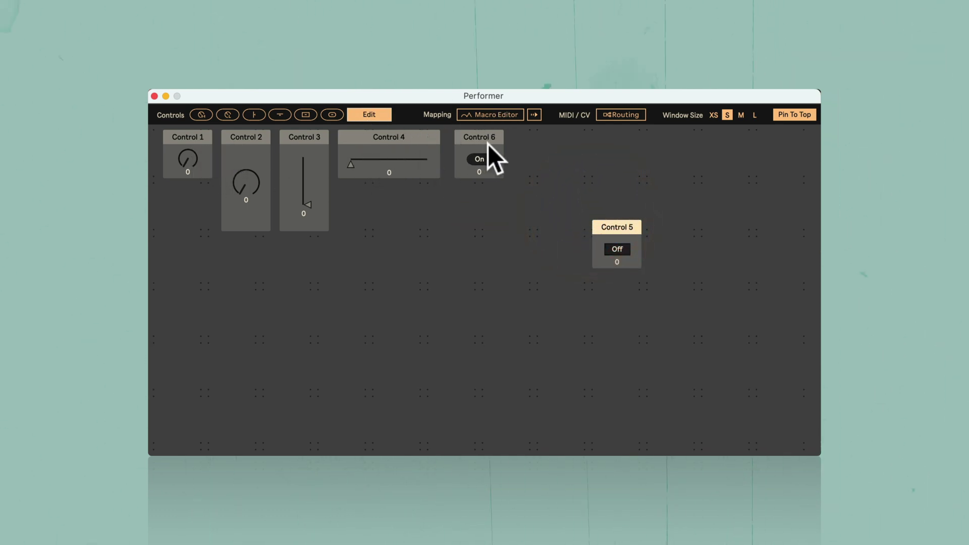
drag(478, 138, 526, 143)
drag(609, 232, 531, 135)
click(379, 118)
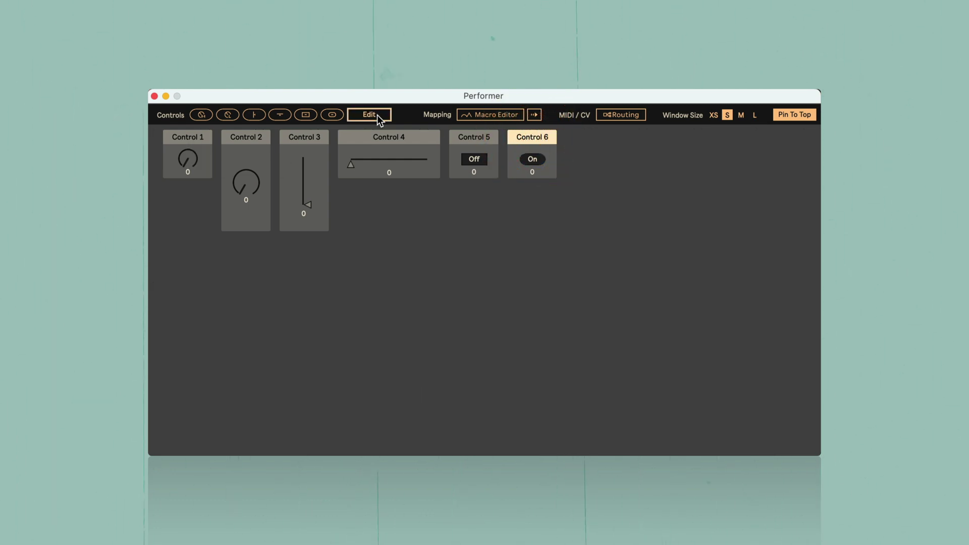
click(182, 139)
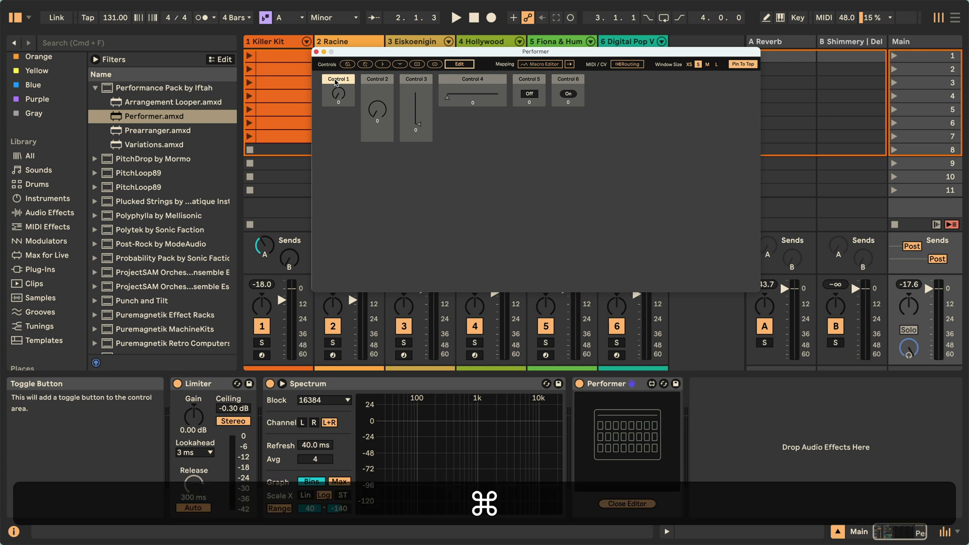
- Assign MIDI CC 71 to Control 1's dial using MIDI Map mode (Cmd+M)
key(super+m)
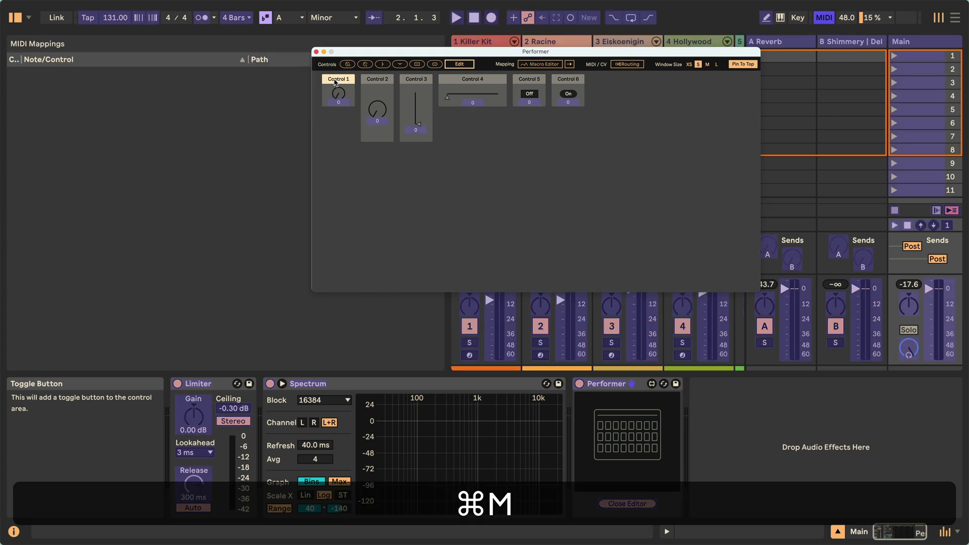
click(340, 99)
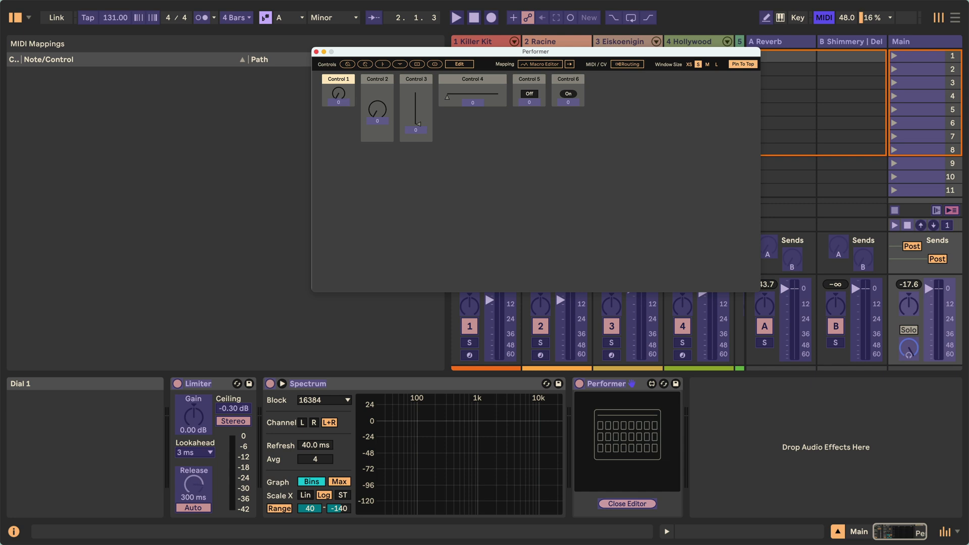
click(339, 102)
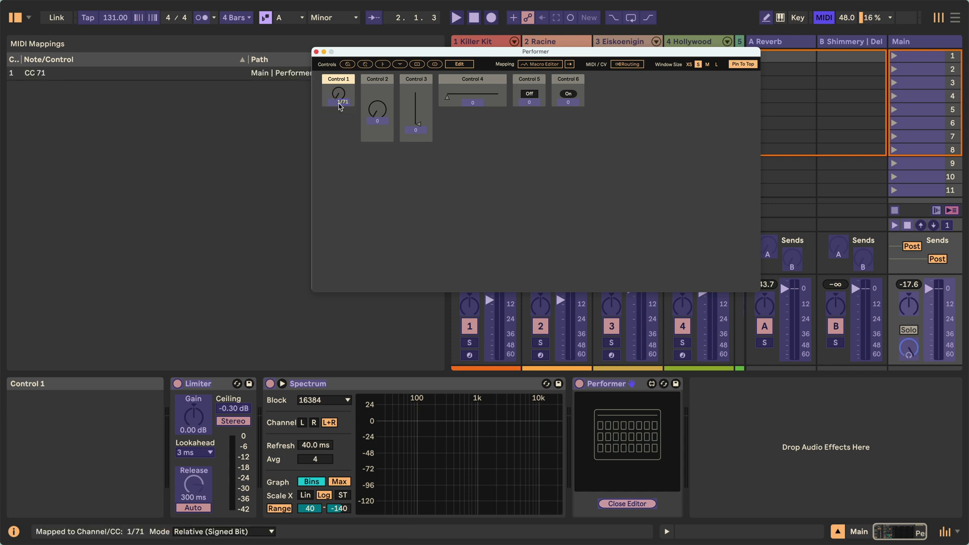
key(super)
key(super+m)
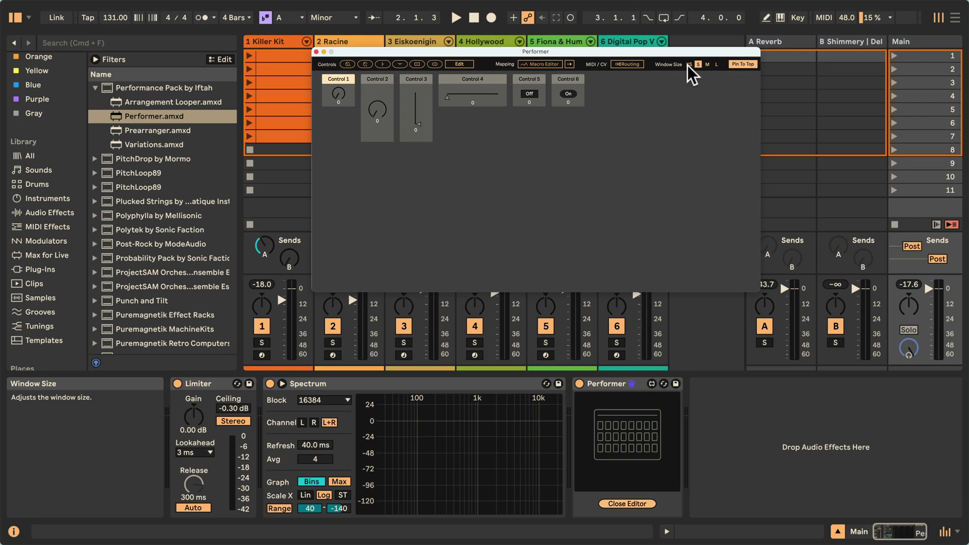
- Cycle Performer's window through XS, M and L, move it, settle on S, and show Routing
click(687, 65)
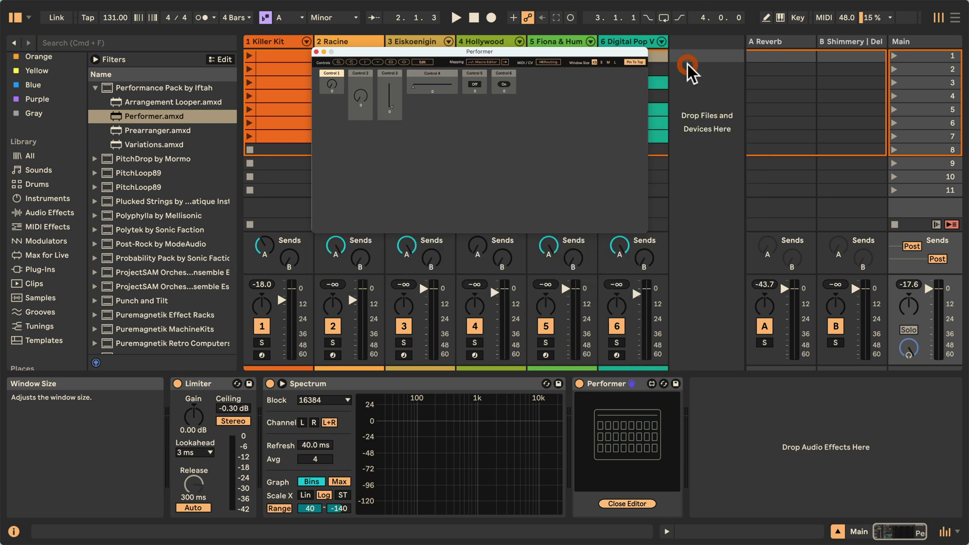
click(608, 63)
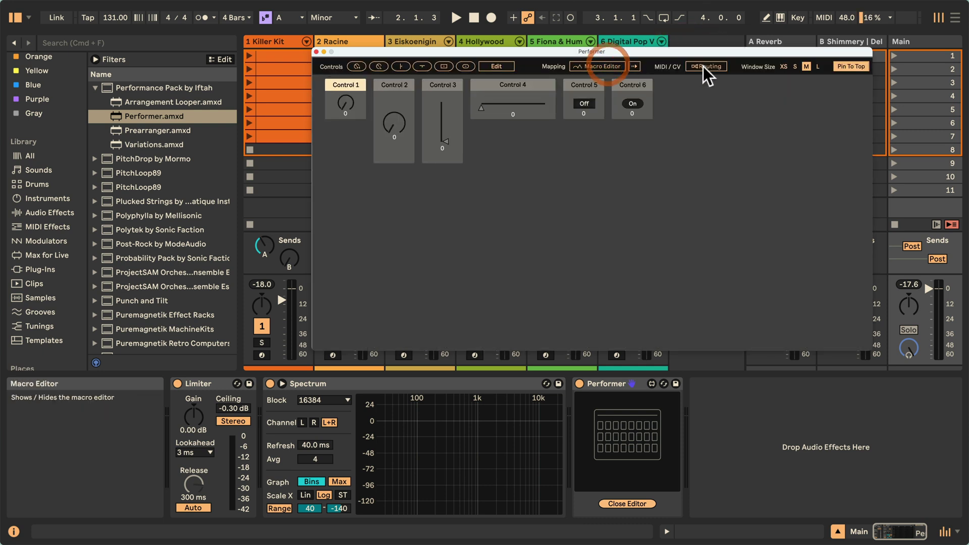
click(818, 65)
drag(810, 51, 746, 38)
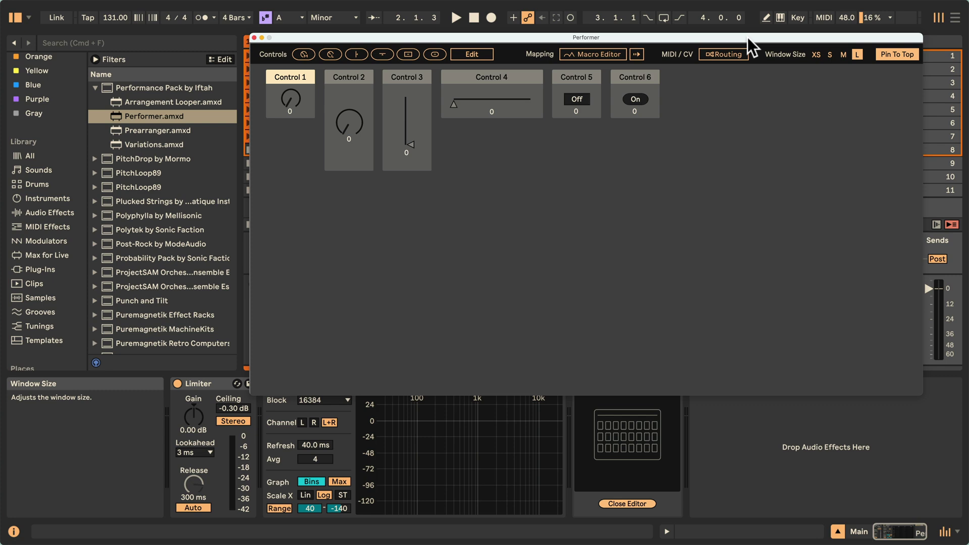
click(830, 54)
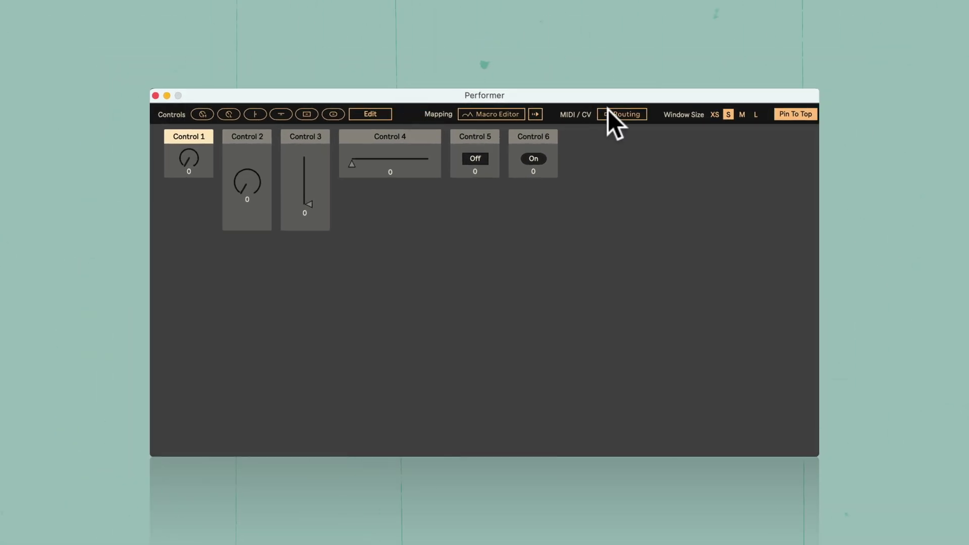
click(608, 112)
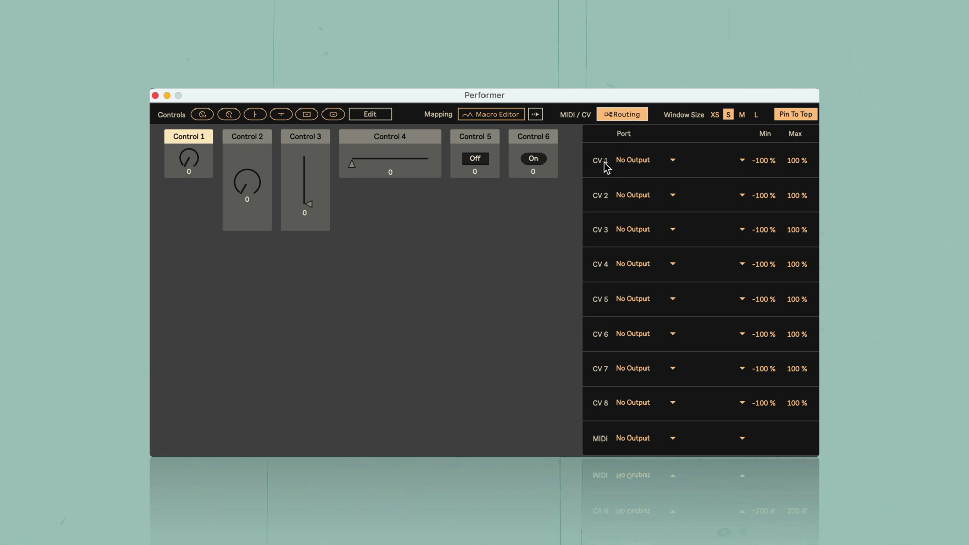
- Try sending CV 1 to Ext. Out, then set CV 1 back to No Output
click(670, 161)
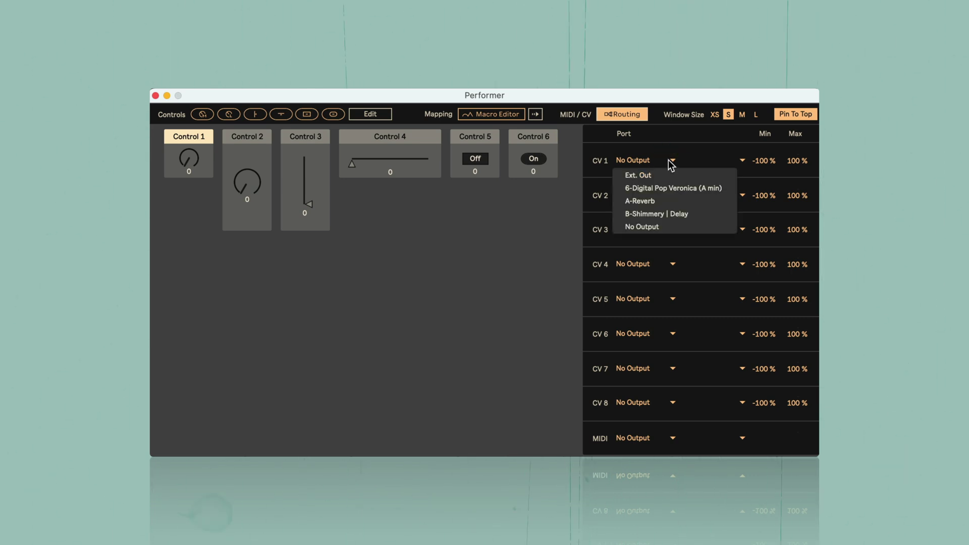
click(634, 175)
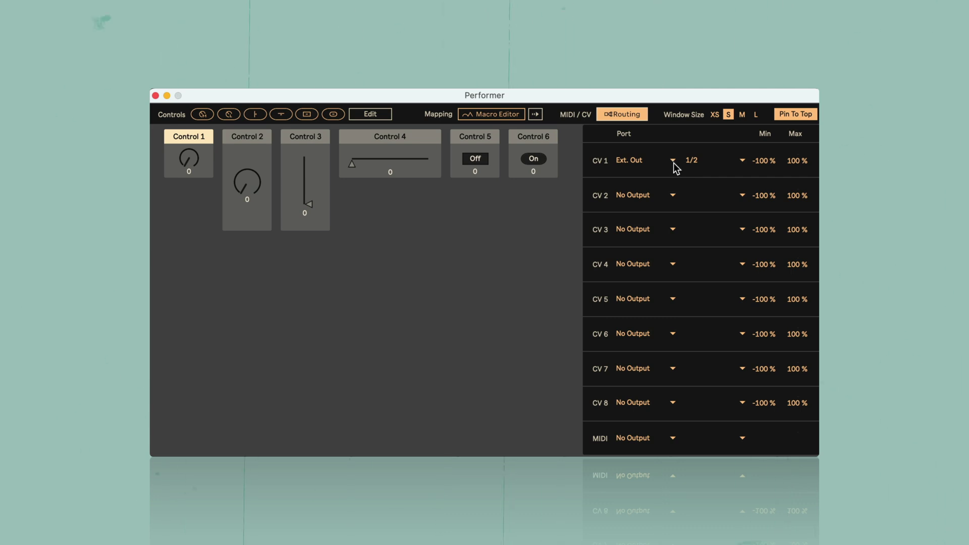
click(742, 159)
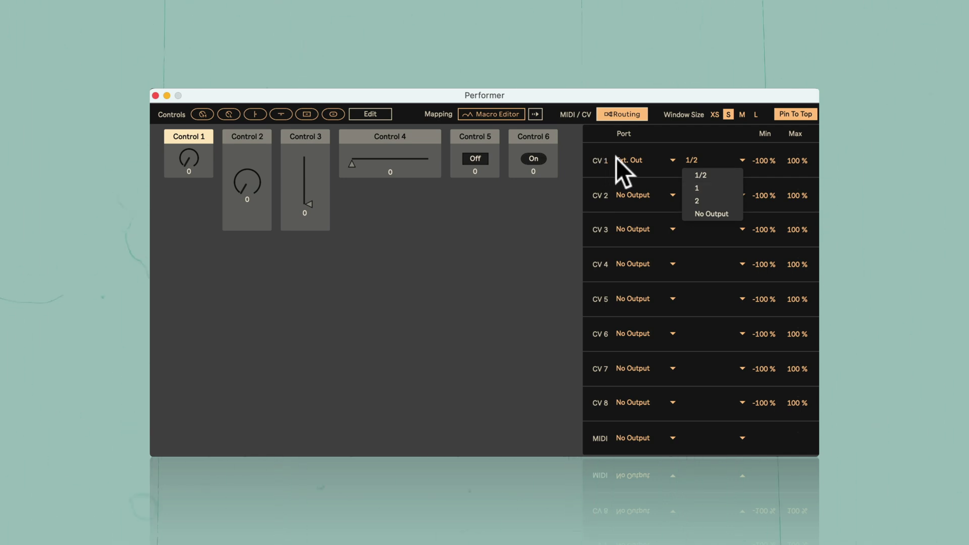
click(670, 162)
click(671, 160)
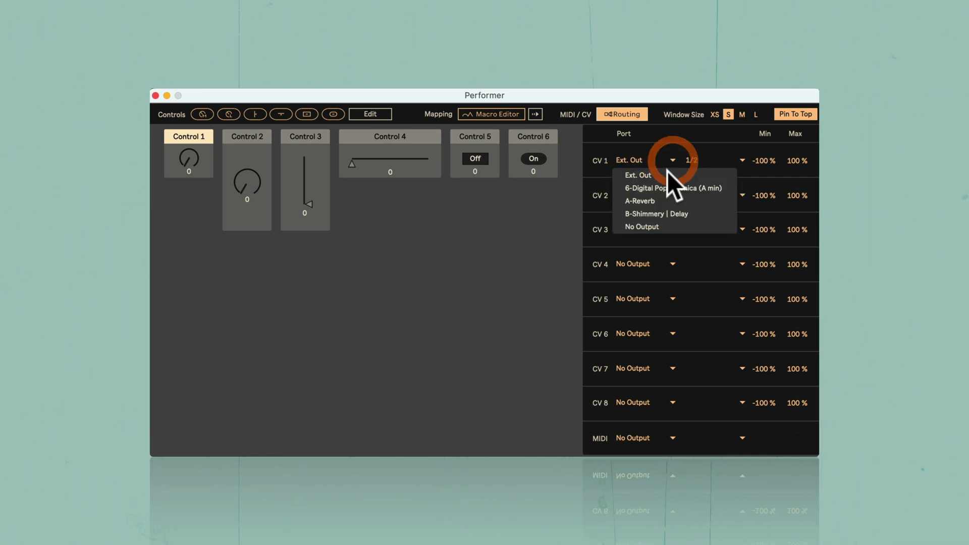
click(641, 227)
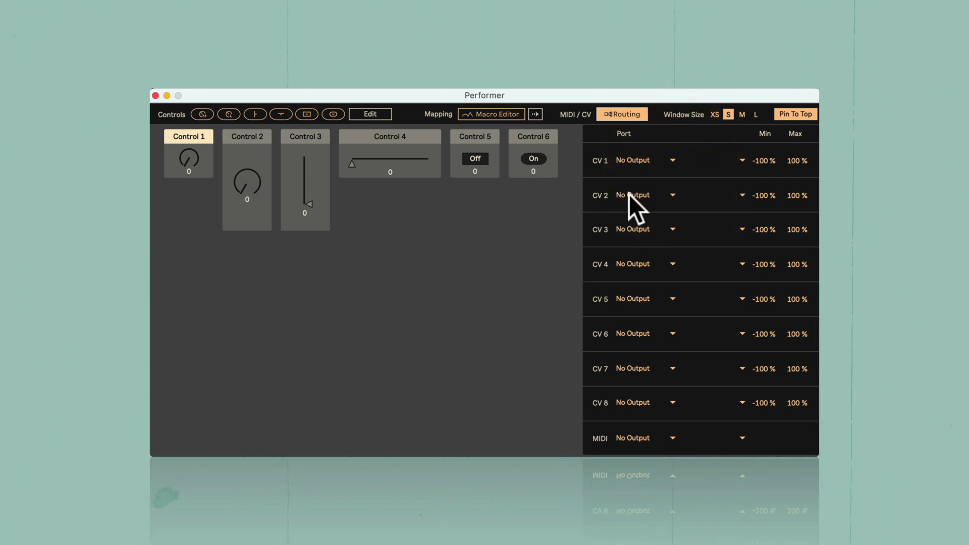
- Try the Fireface MIDI output on channel 1, reset it to No Output, and hide Routing
click(671, 438)
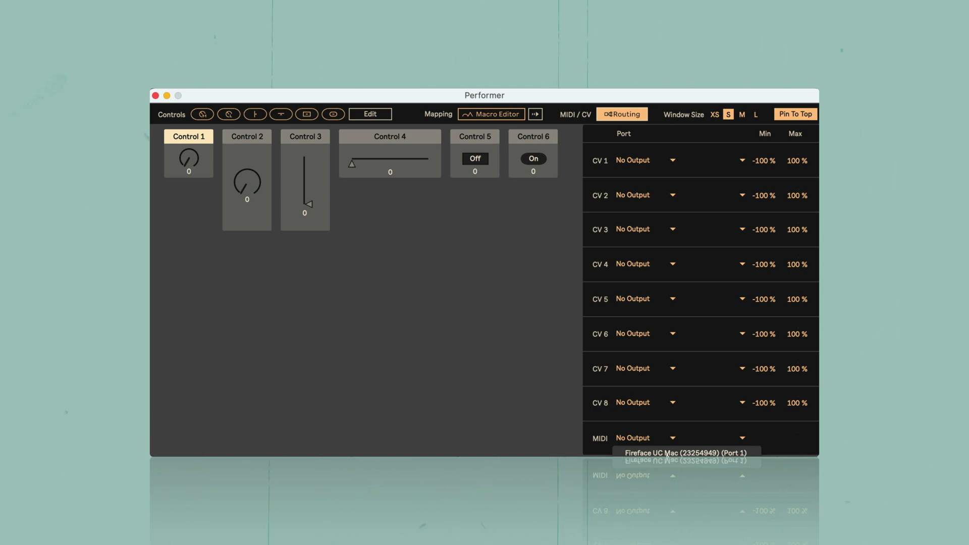
click(666, 456)
click(742, 437)
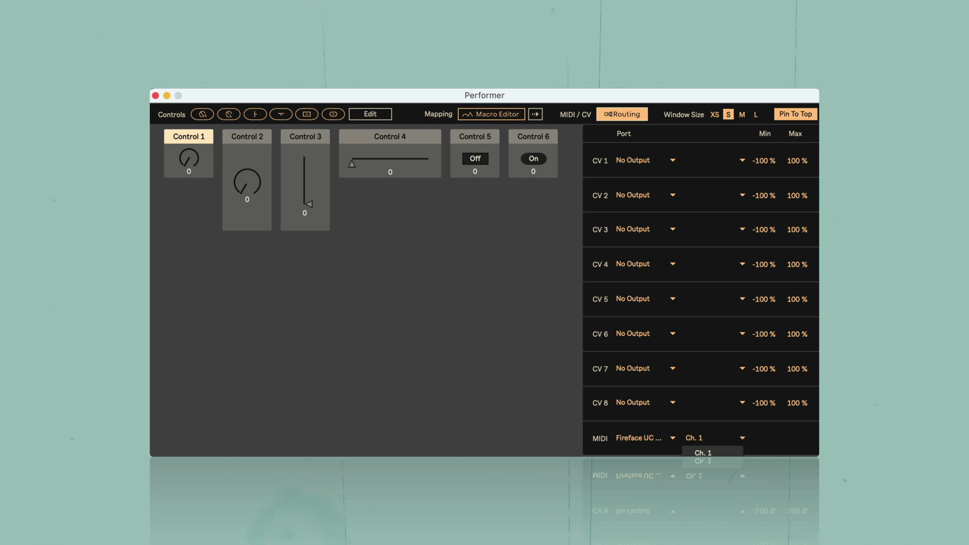
click(705, 437)
click(674, 438)
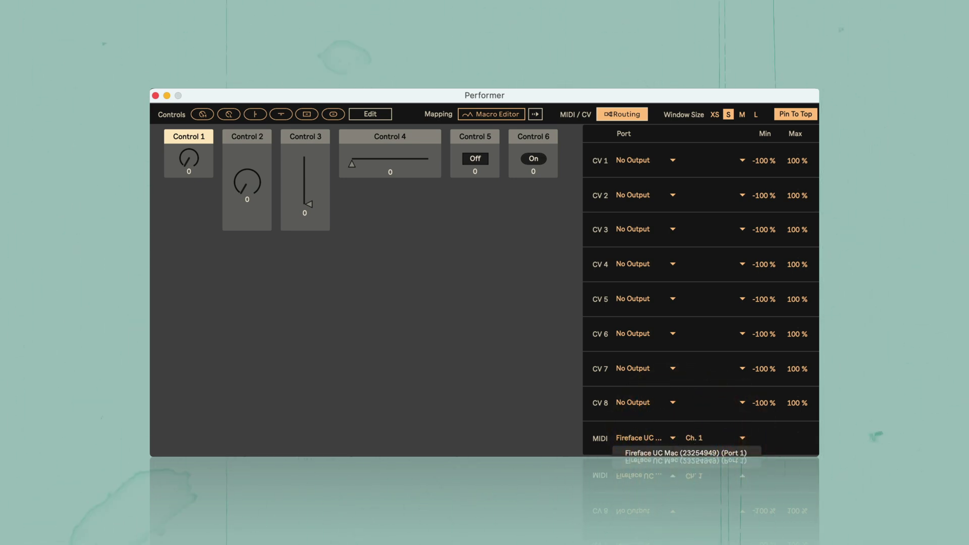
click(685, 453)
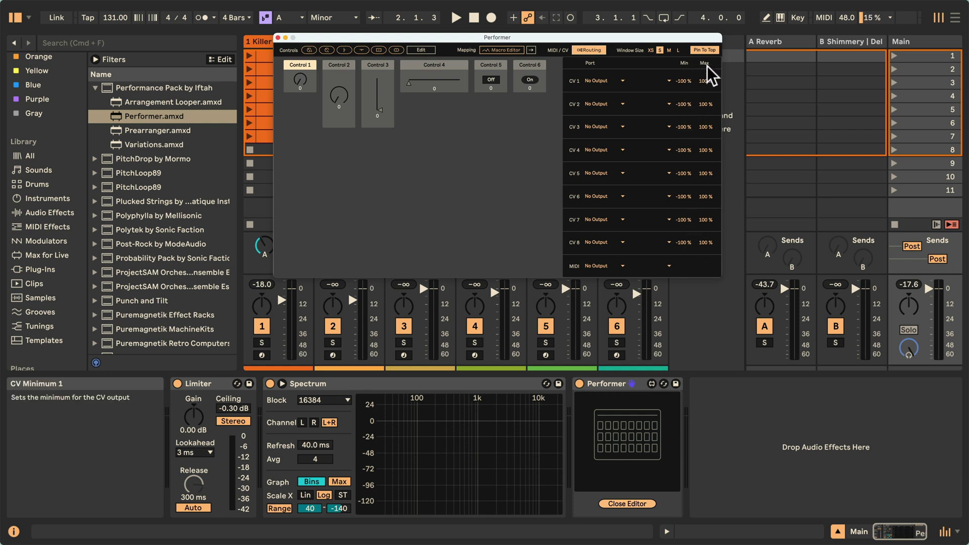
click(585, 50)
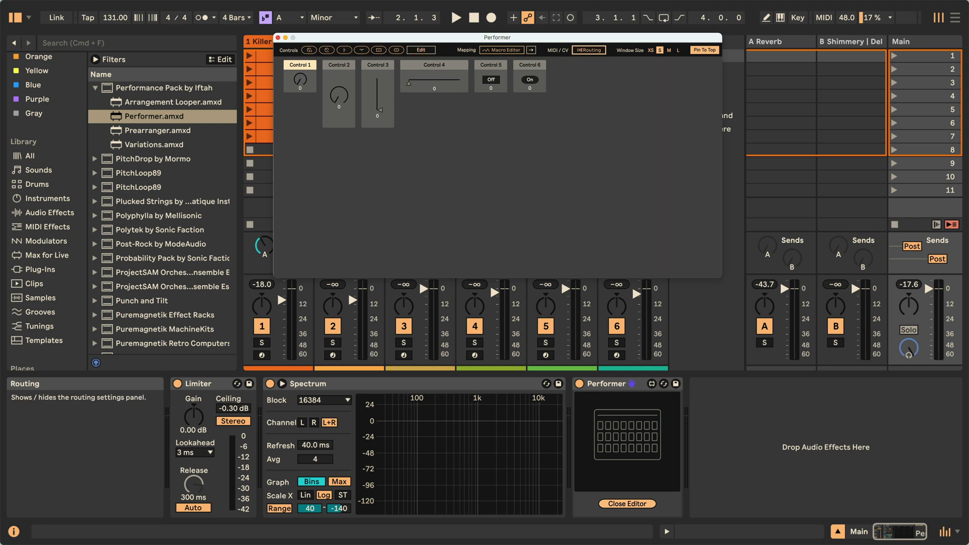
- Open the Macro Editor and map Control 1's slot 1 to a track's panning
click(504, 52)
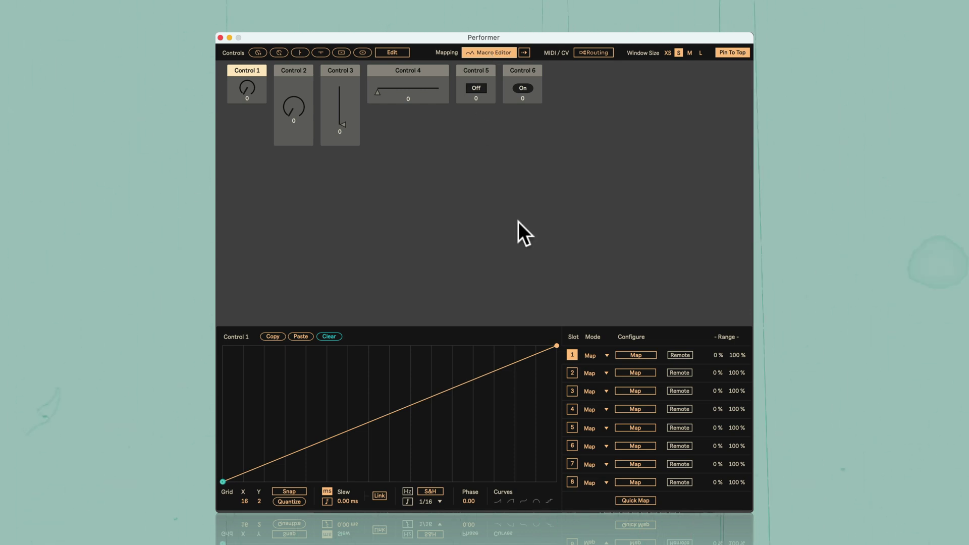
click(605, 355)
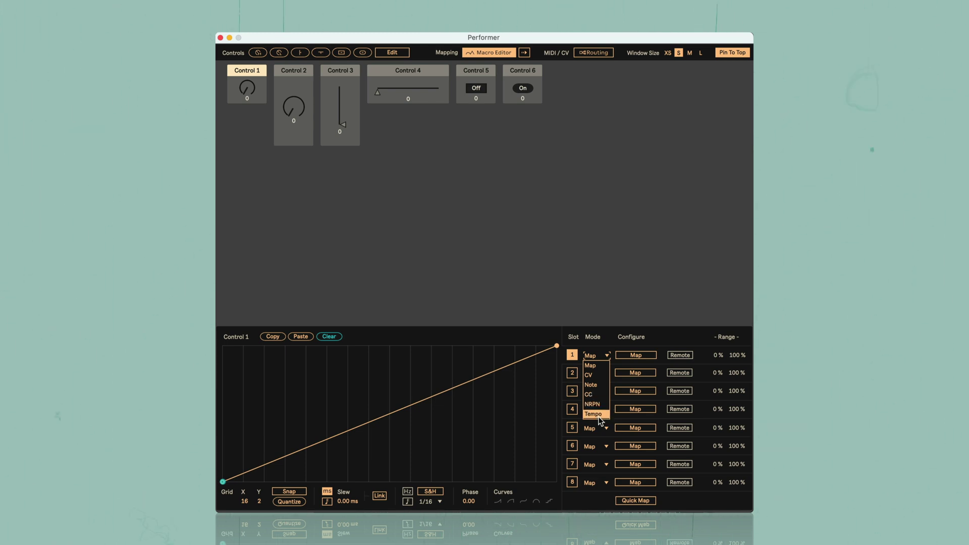
click(600, 356)
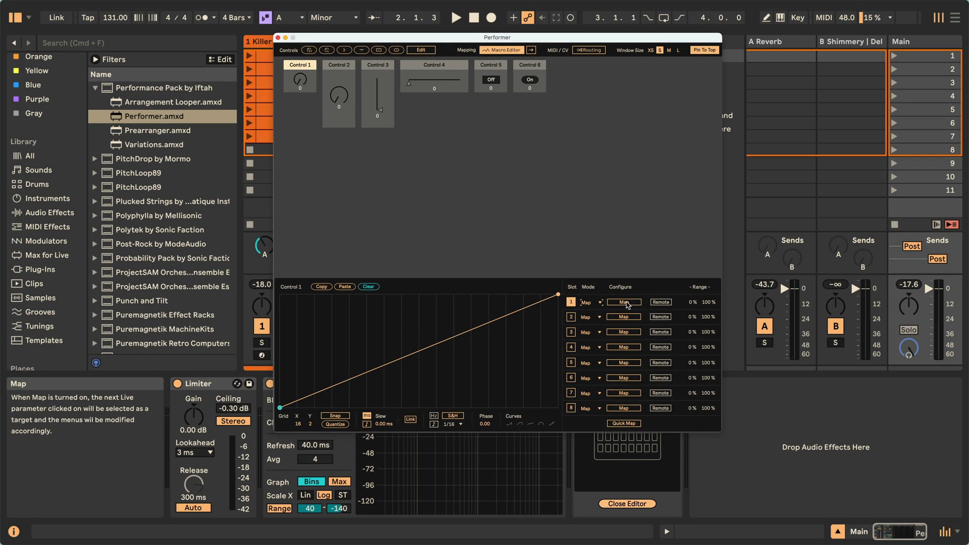
click(626, 304)
click(264, 304)
click(264, 304)
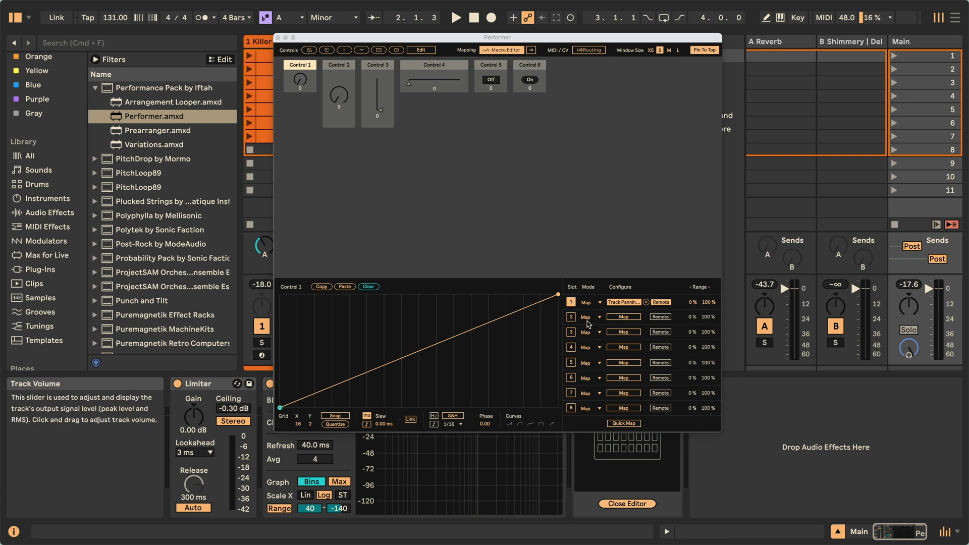
- Quick-map slots 2 and 3 to the A Reverb and B Shimmery volumes
click(623, 423)
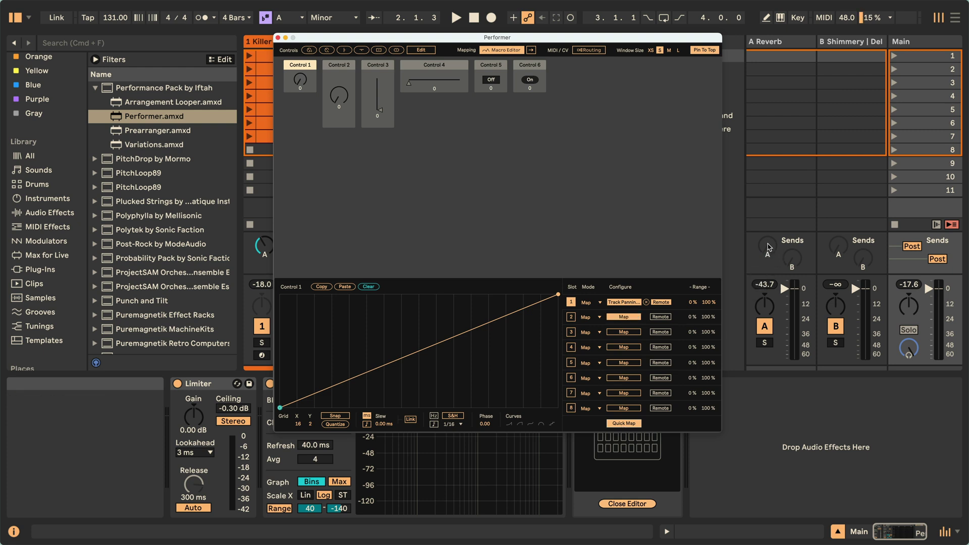
click(784, 287)
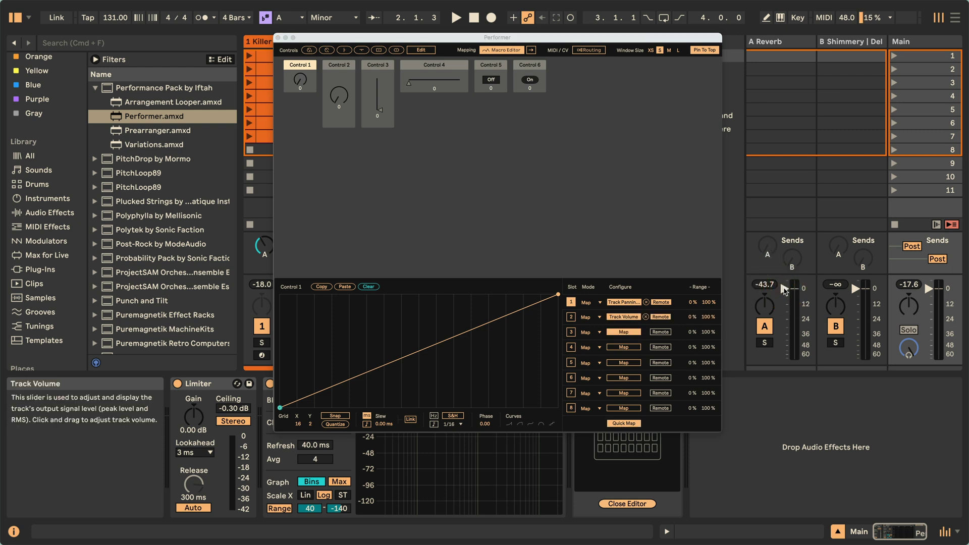
click(852, 287)
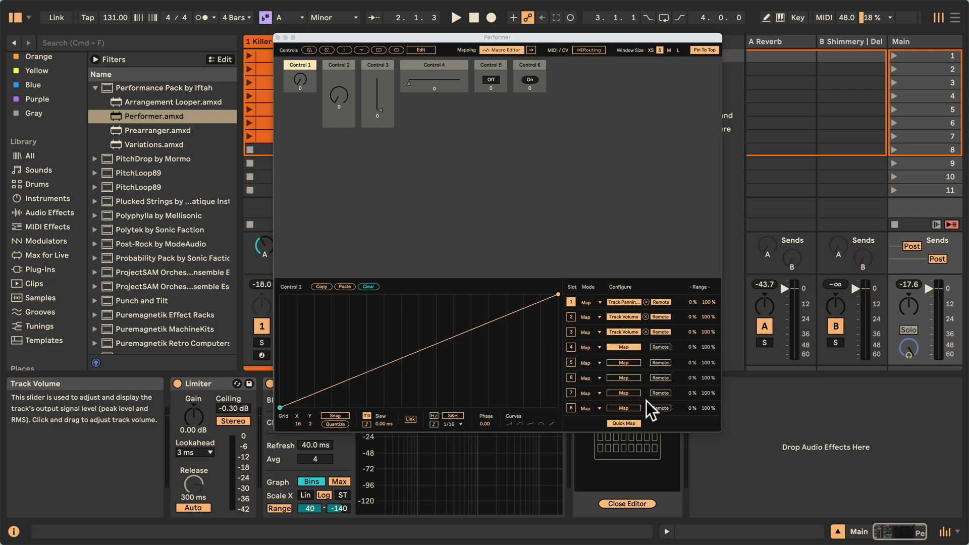
click(623, 423)
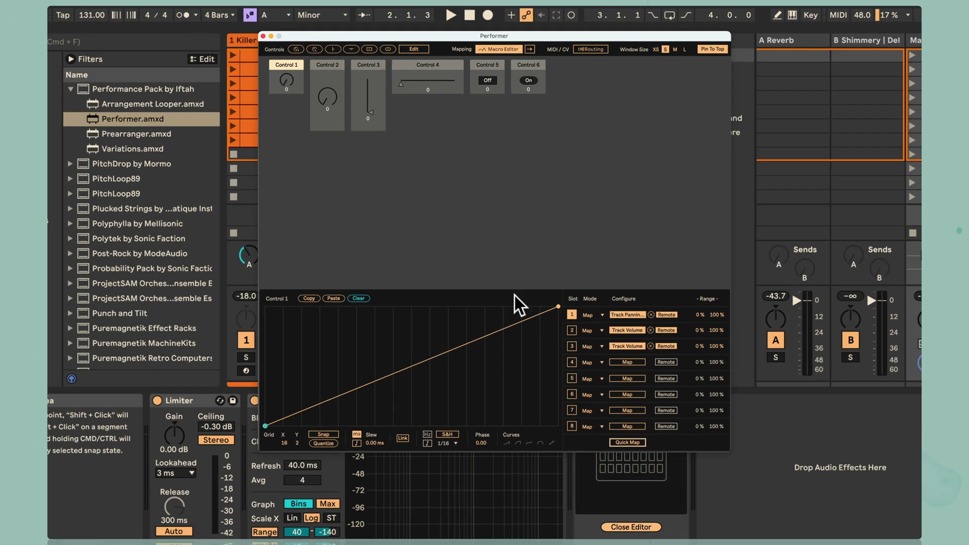
- Add curve breakpoints, then try exponential, logarithmic, S-curve and arch presets before the staircase
click(587, 314)
click(572, 309)
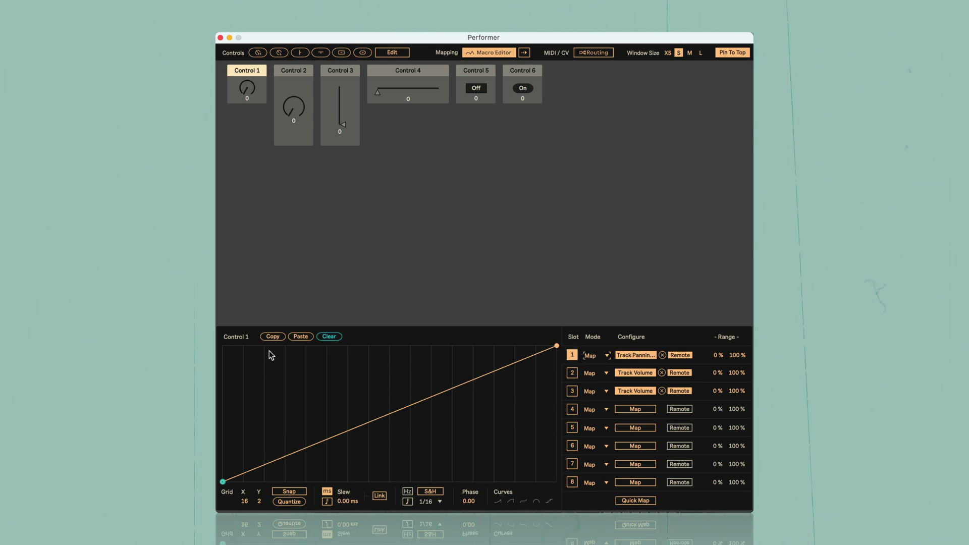
drag(360, 426, 341, 388)
click(457, 422)
click(498, 502)
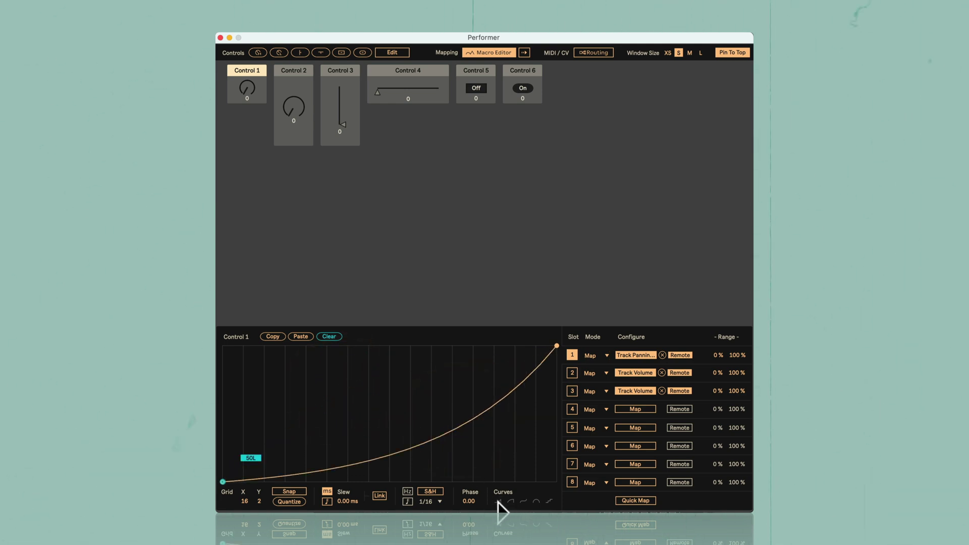
click(511, 501)
click(523, 501)
click(536, 501)
click(549, 501)
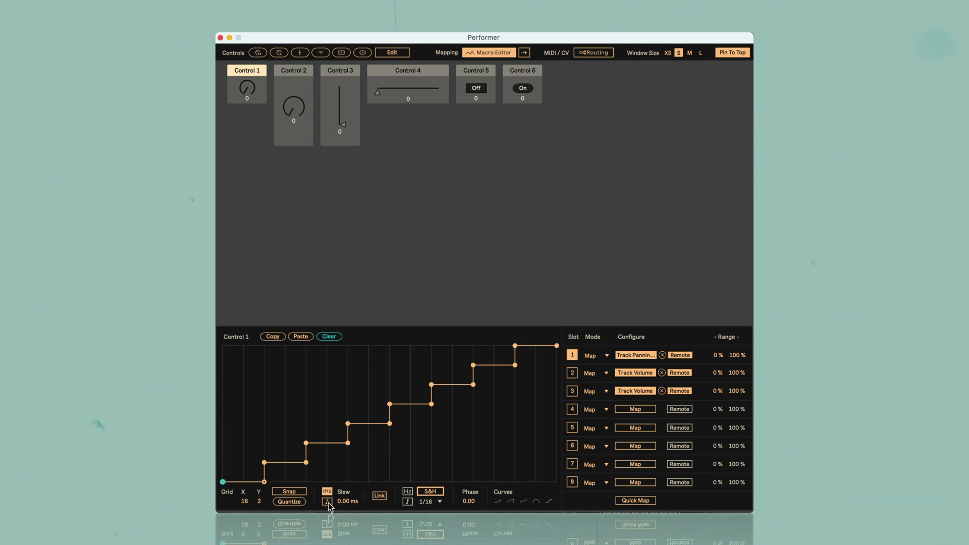
- Sync slew and rate to note values, set phase to 8.66, and paste the staircase onto slot 2
click(328, 502)
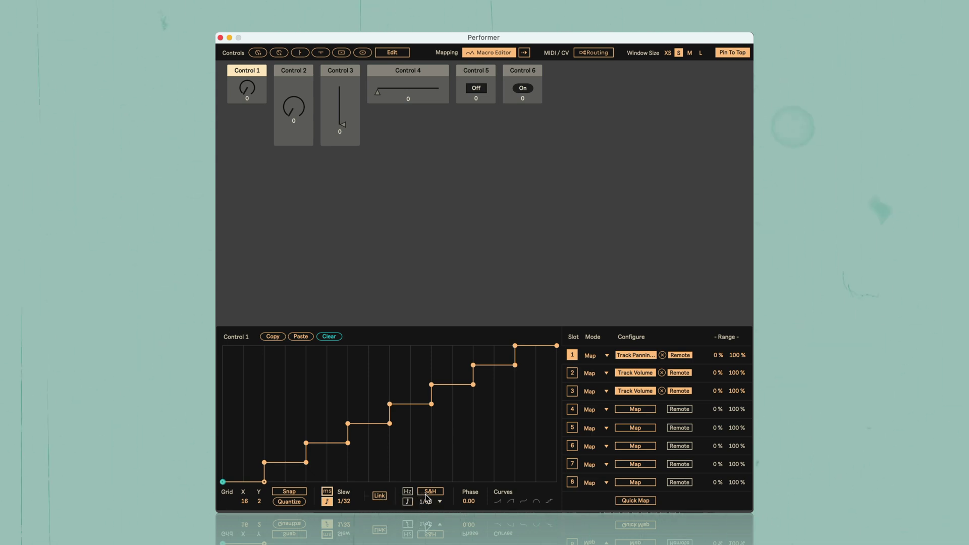
click(407, 500)
click(430, 492)
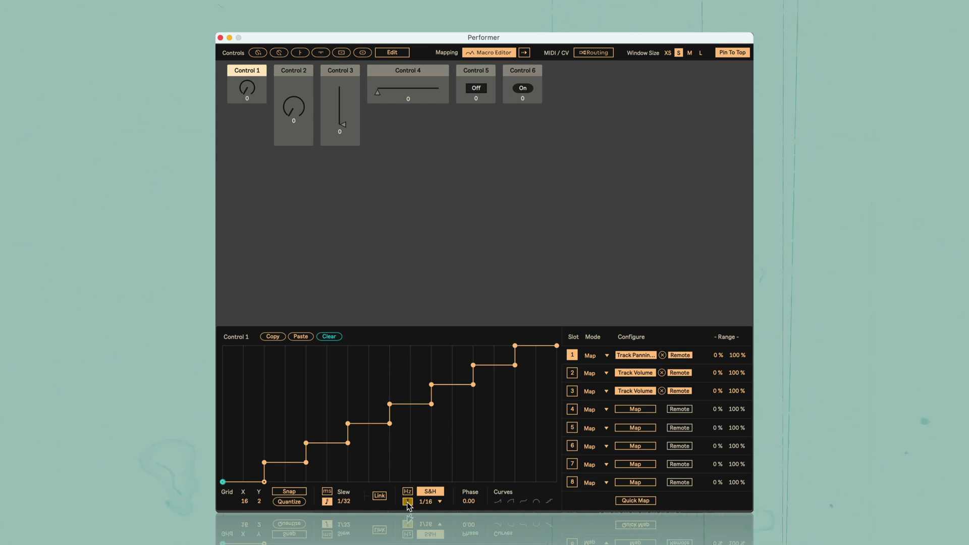
click(432, 501)
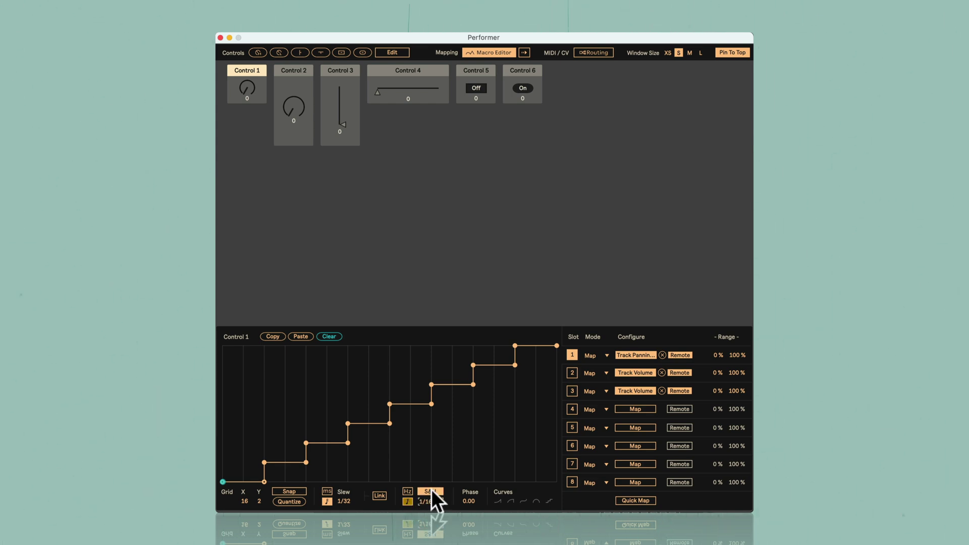
click(431, 490)
mouse_move(470, 500)
mouse_down()
mouse_move(471, 489)
mouse_move(477, 505)
mouse_up()
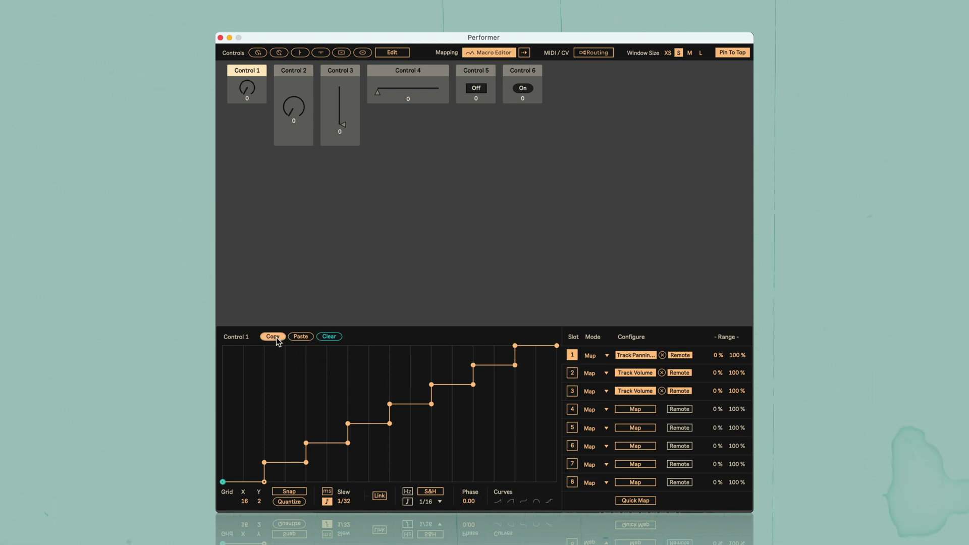
click(572, 372)
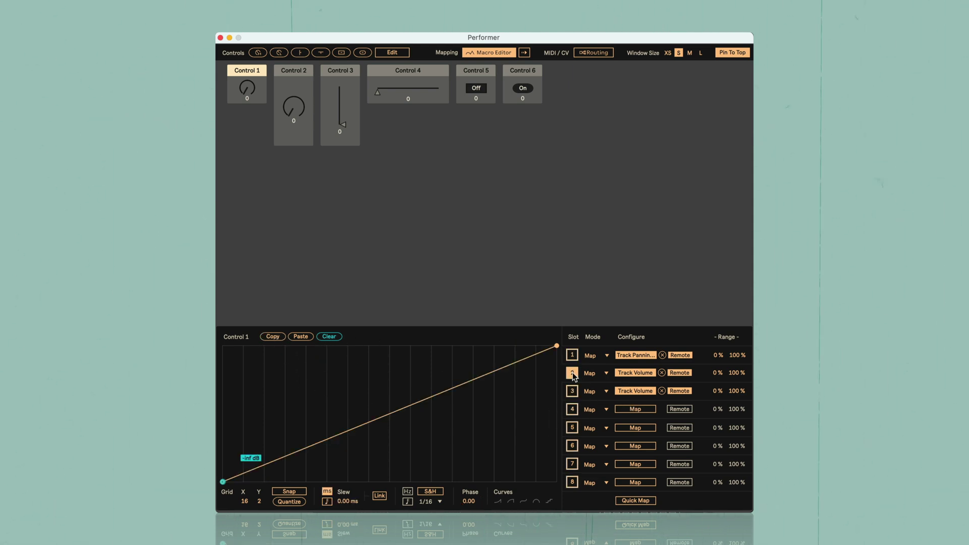
click(300, 336)
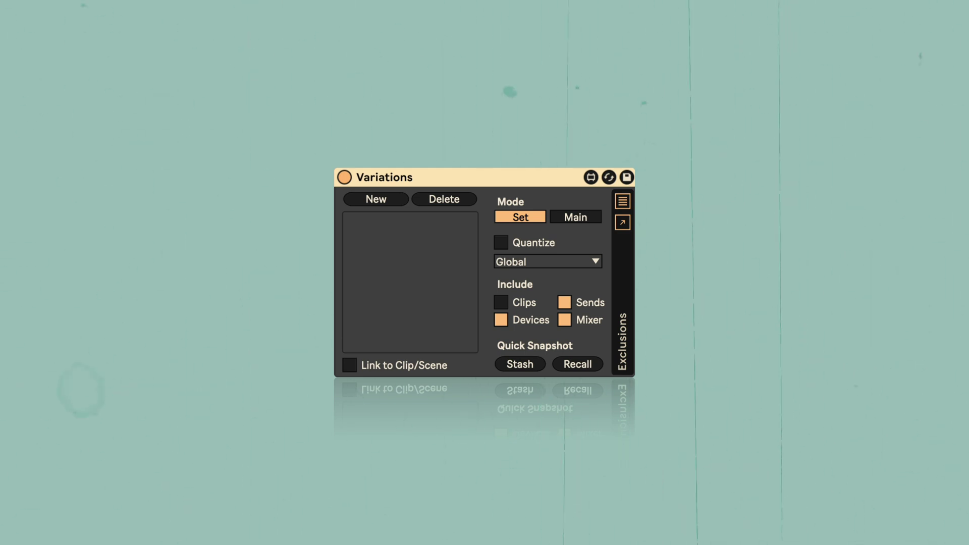
- Capture Variation 1, recall it, then delete it to leave the list empty
click(376, 199)
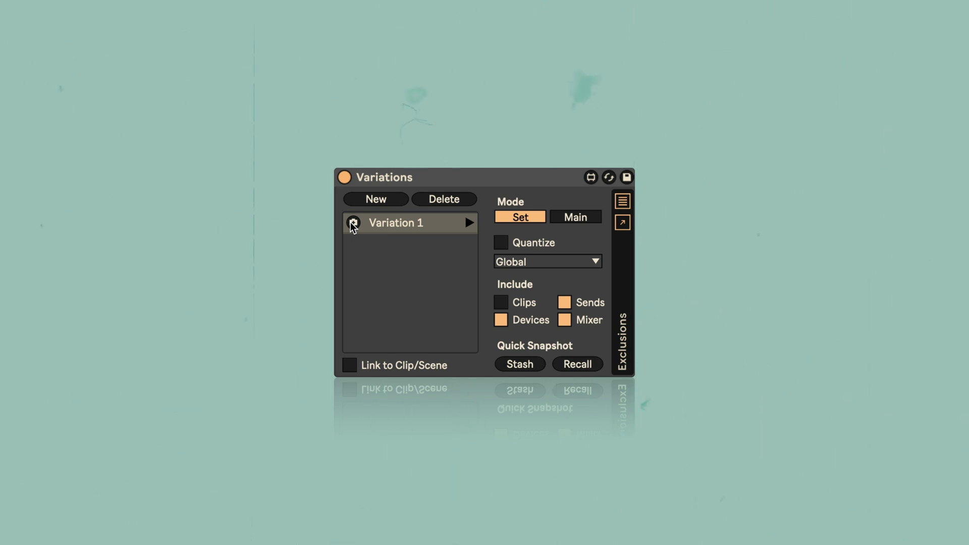
click(381, 226)
click(389, 224)
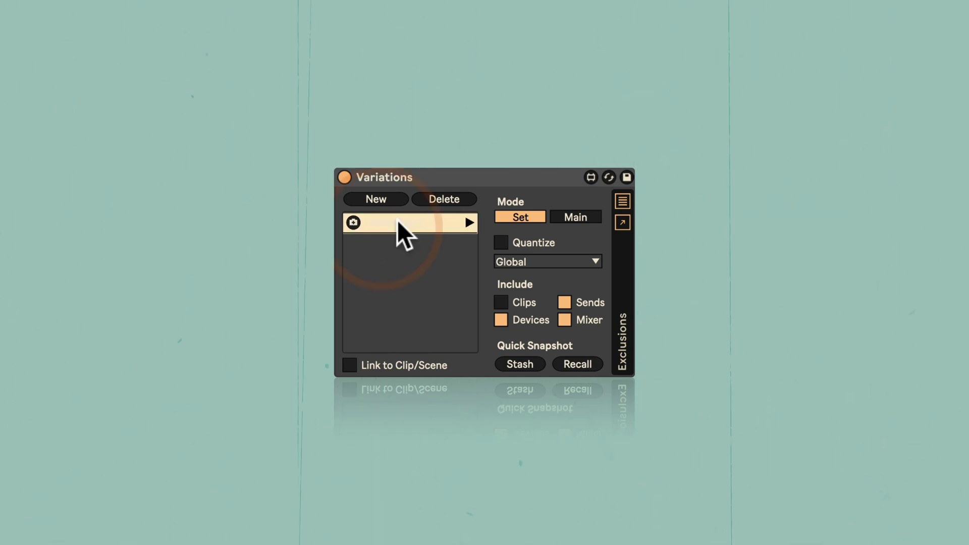
click(443, 198)
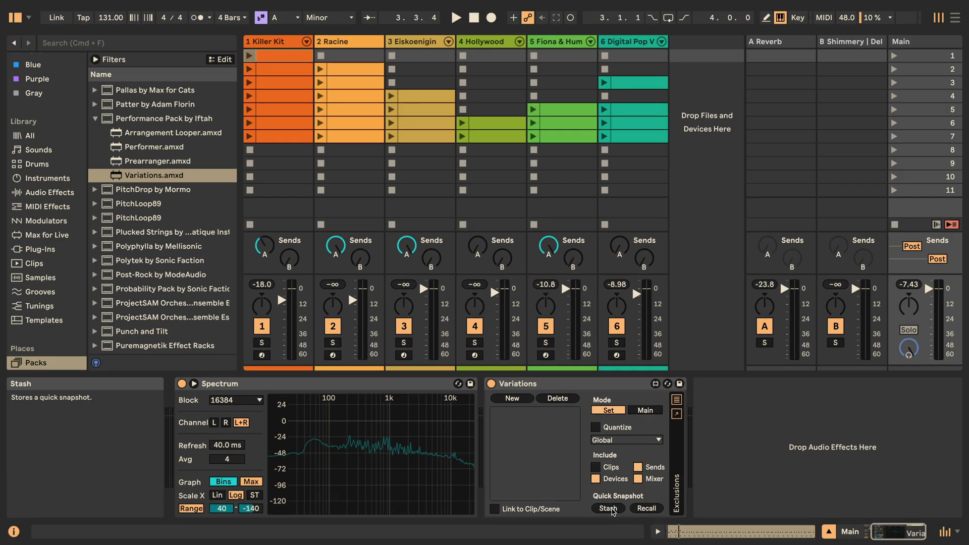
- Switch on MIDI Map mode with Cmd+M
key(super+m)
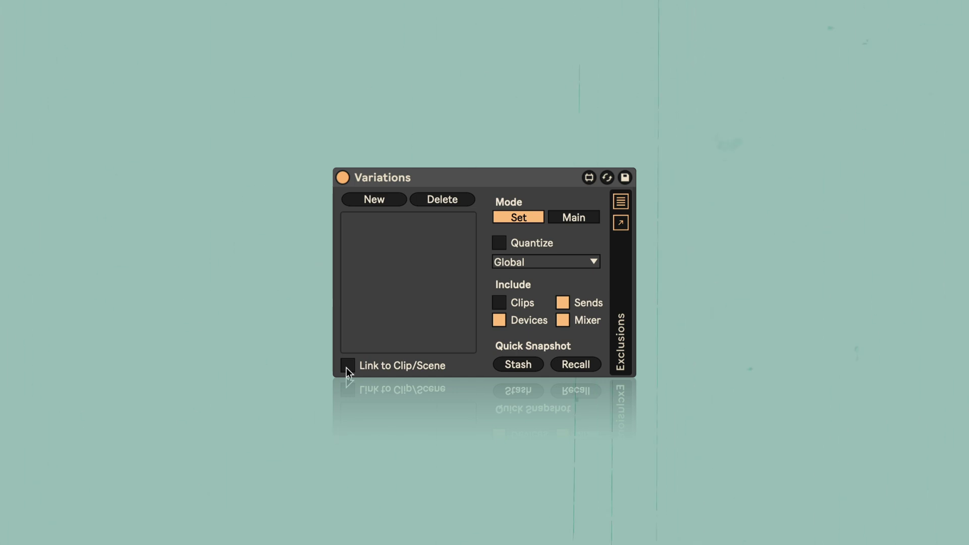
- Turn on Link to Clip/Scene in the Variations device
click(347, 368)
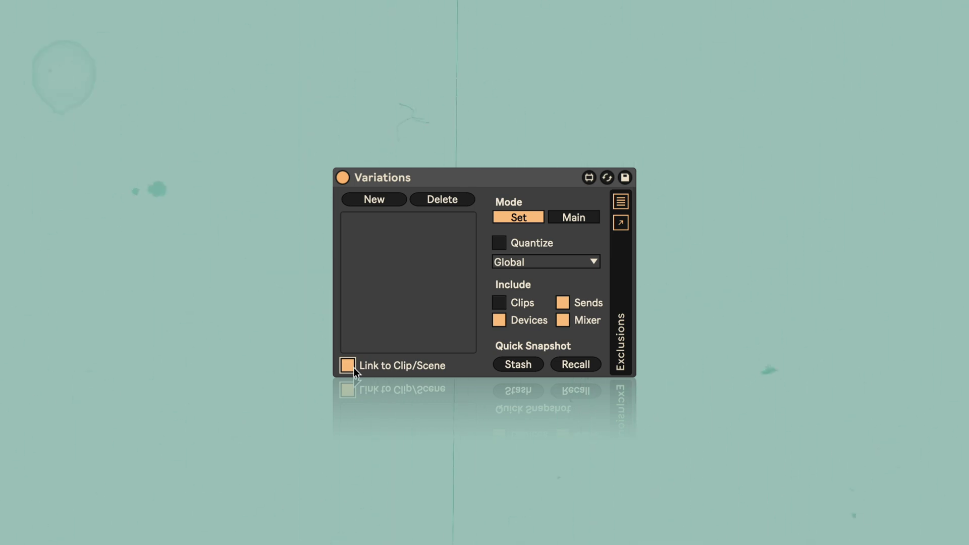
- Turn off Link to Clip/Scene and enable Quantize in Variations, leaving the value at Global
click(353, 367)
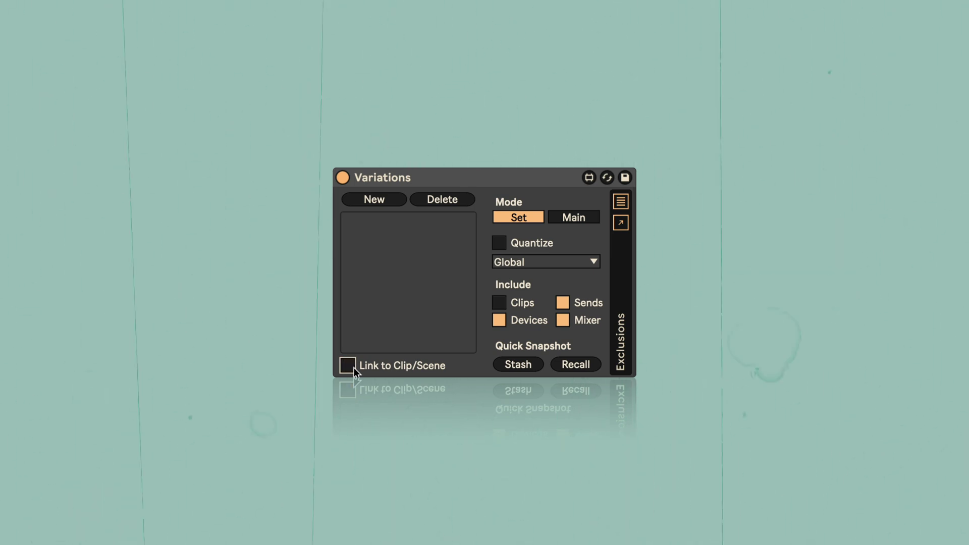
click(502, 244)
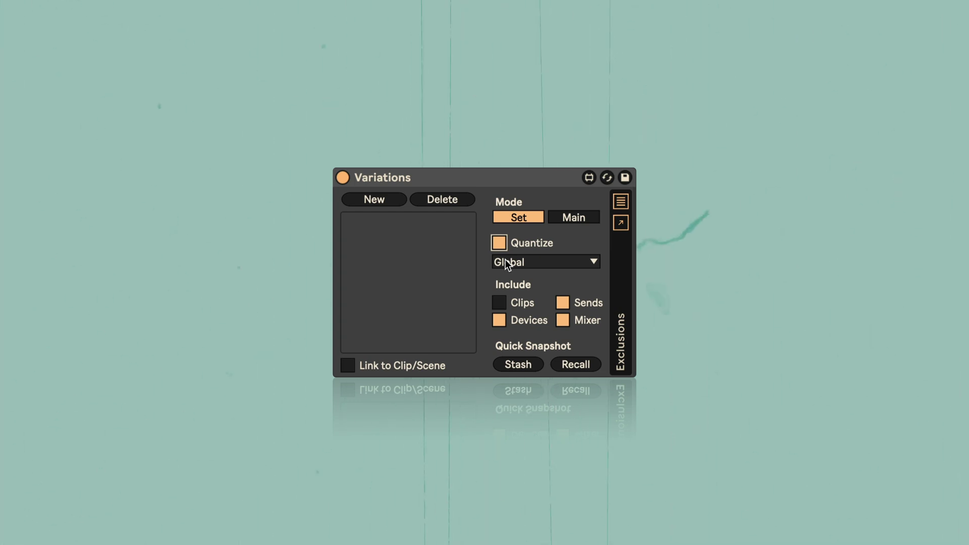
click(506, 261)
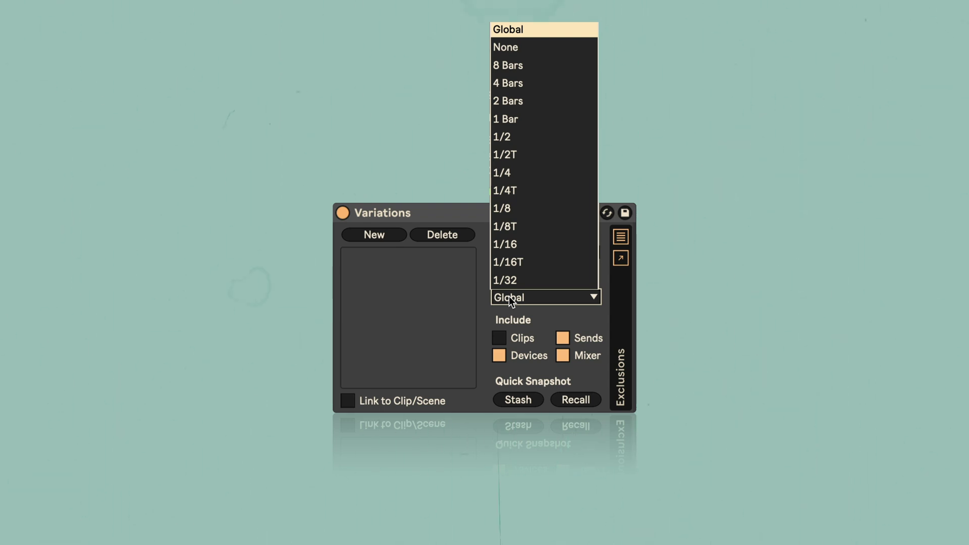
click(509, 297)
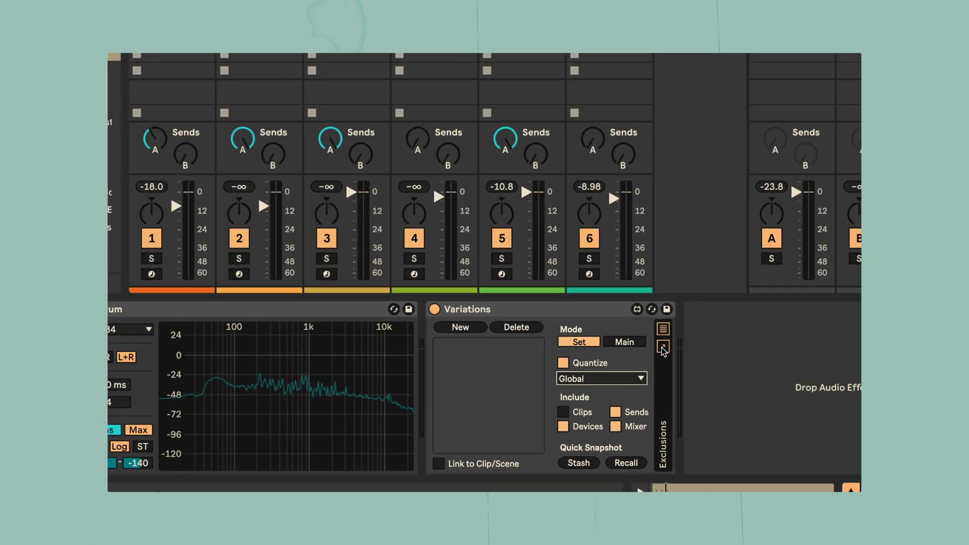
click(620, 223)
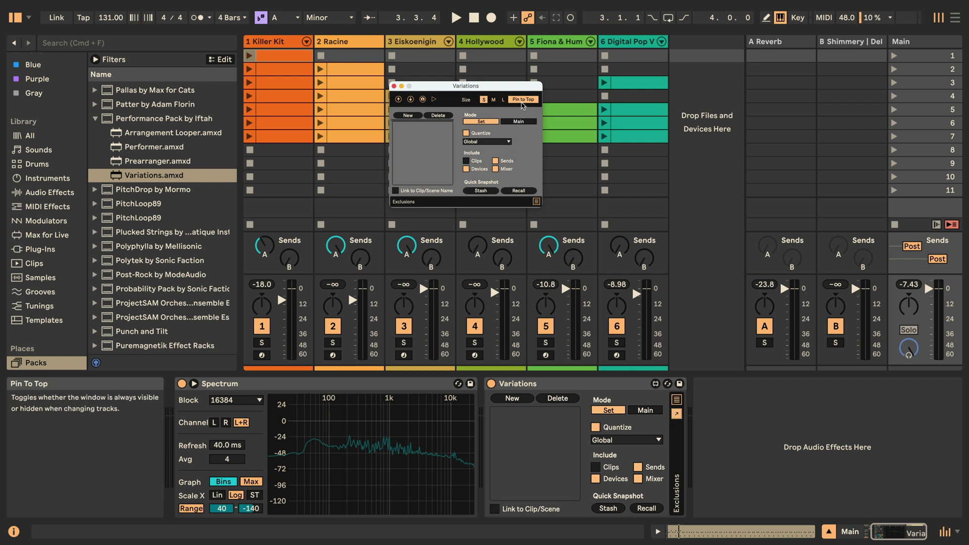
click(494, 100)
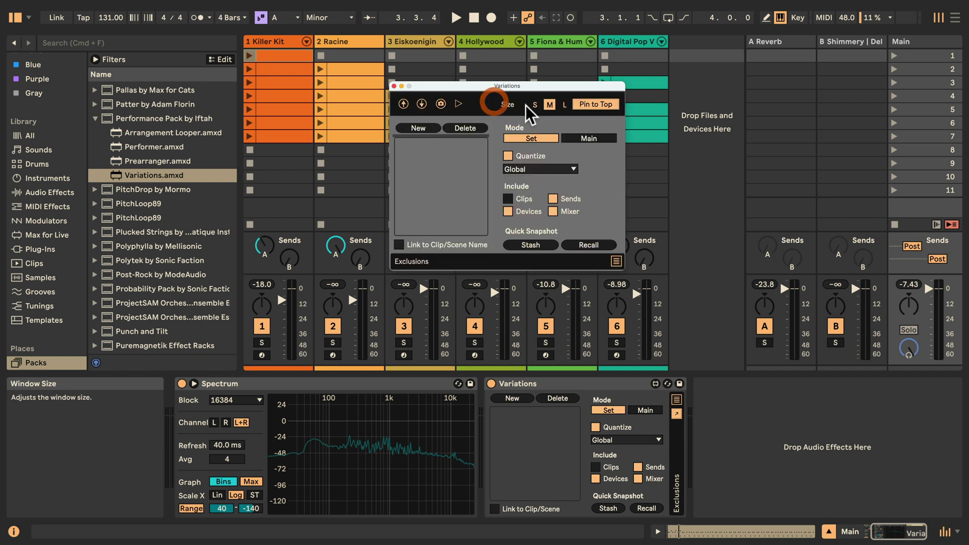
click(566, 110)
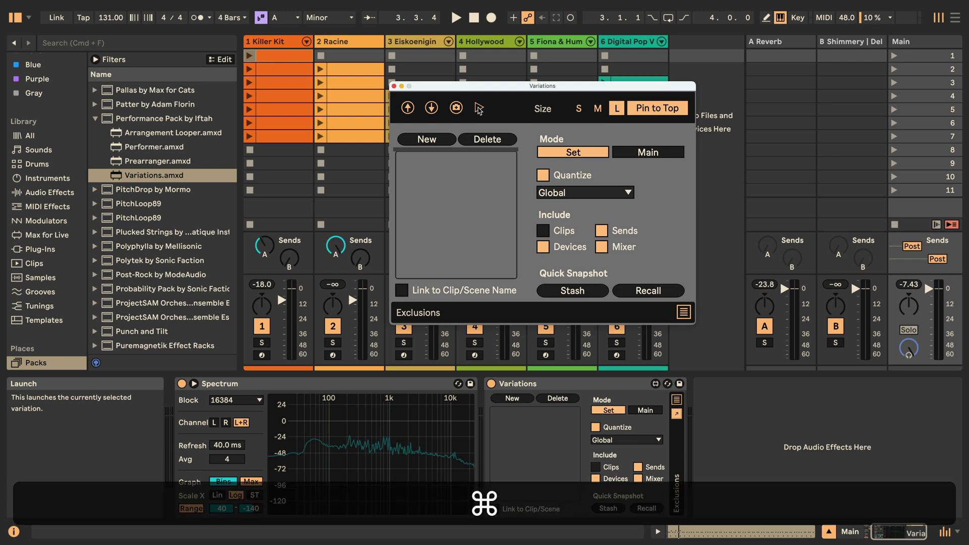
key(super+m)
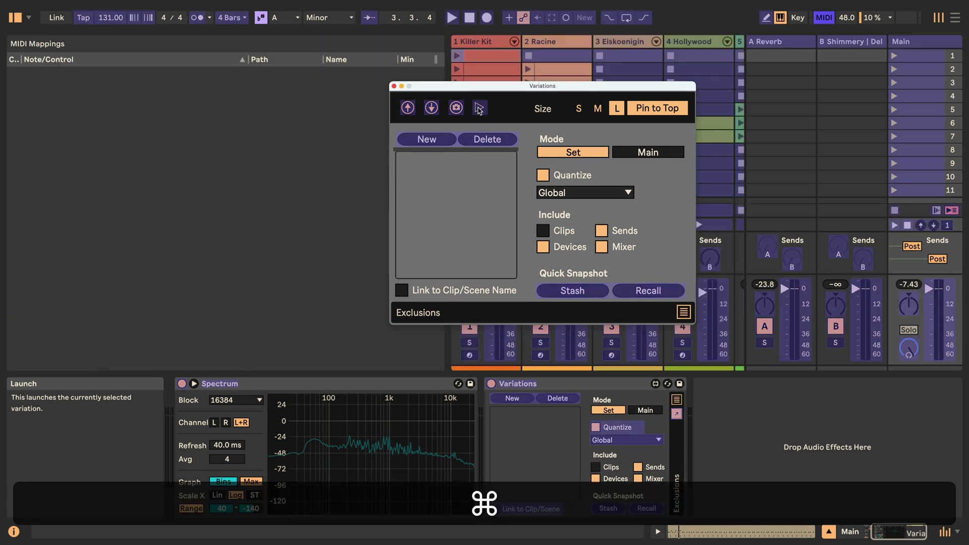
key(super+m)
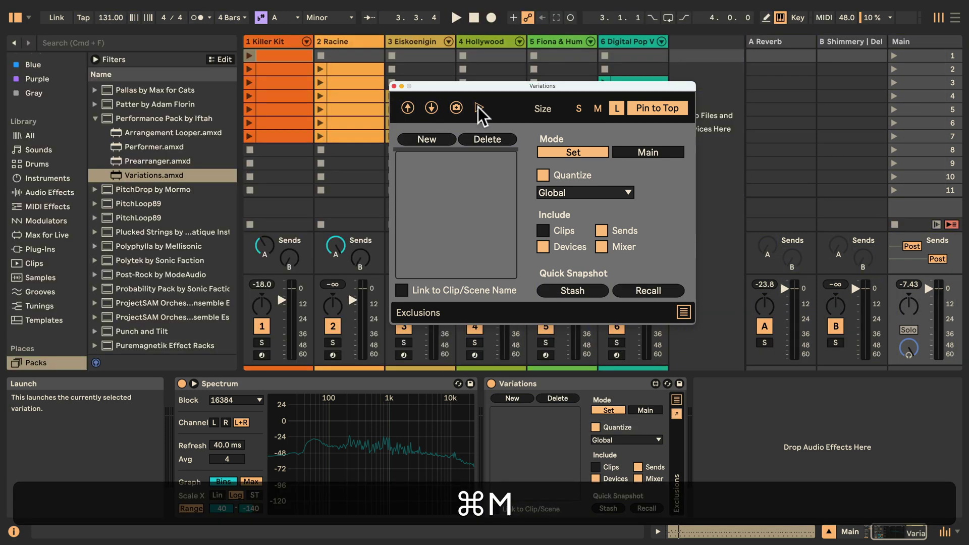
click(394, 87)
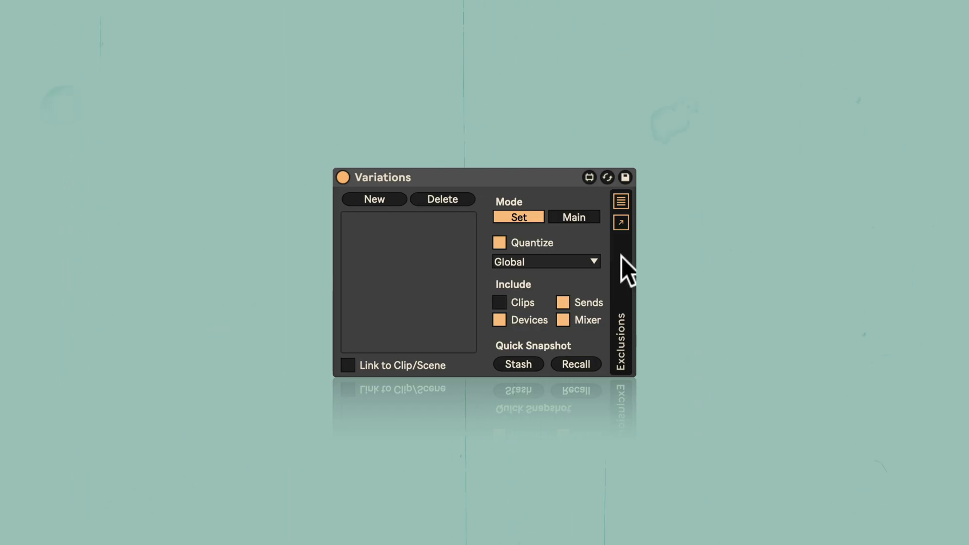
- Open the Variations exclusions panel and view its Devices and Parameters lists
click(621, 202)
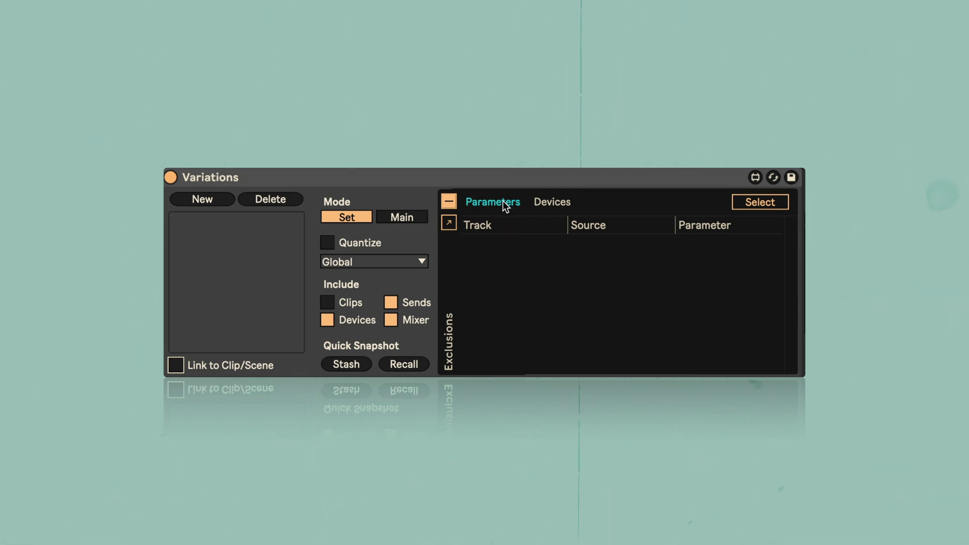
click(555, 202)
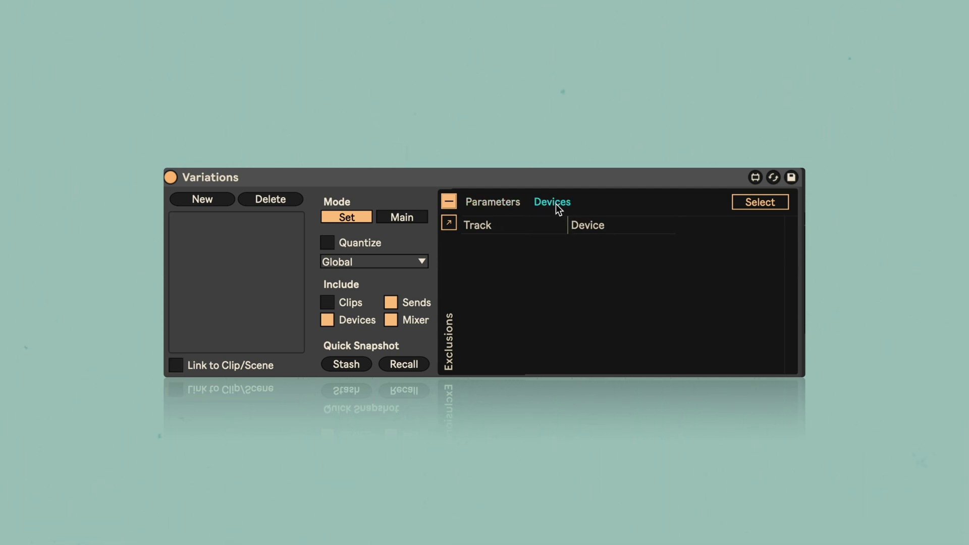
click(491, 203)
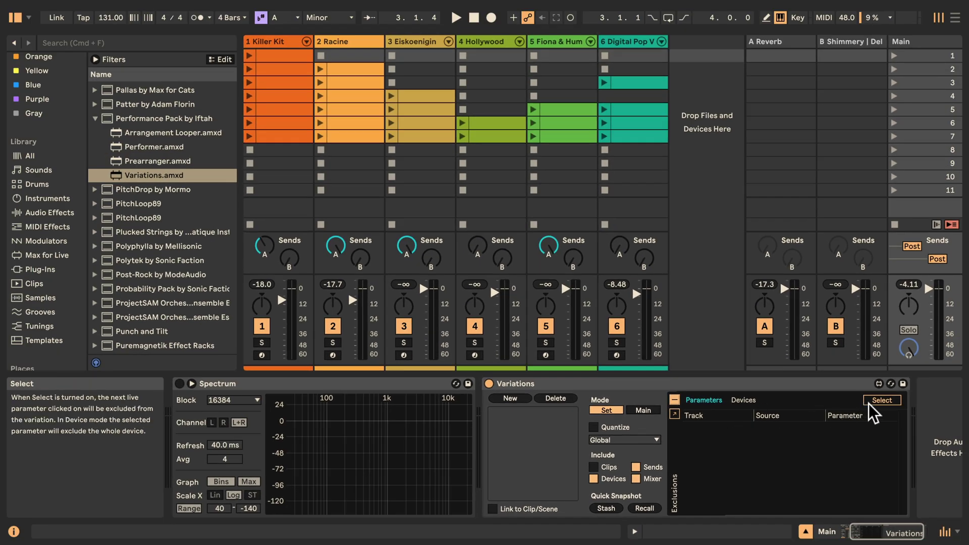
click(881, 402)
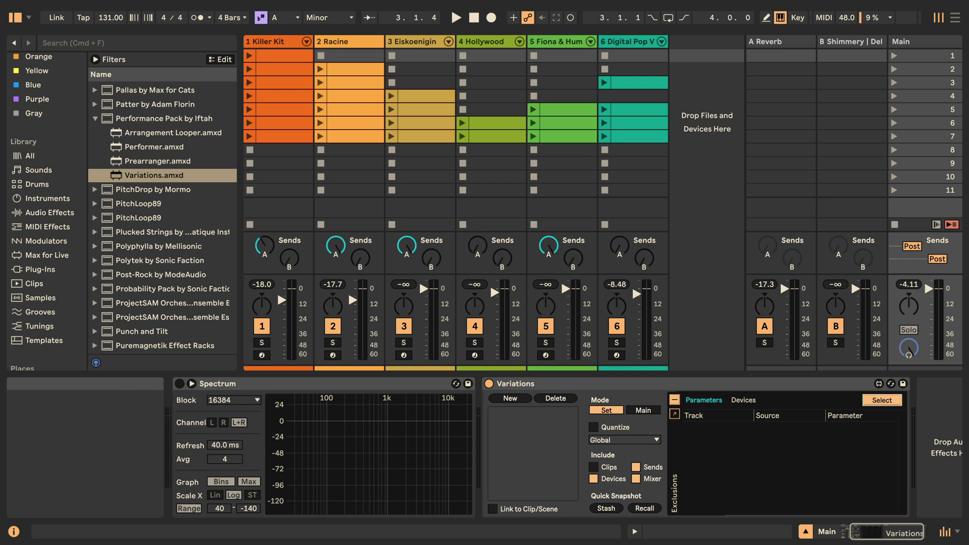
click(179, 384)
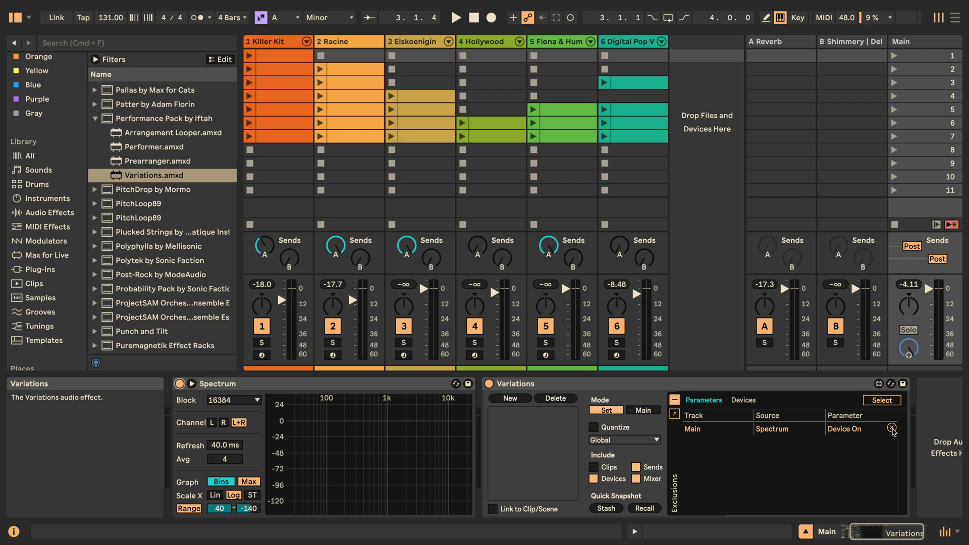
click(891, 428)
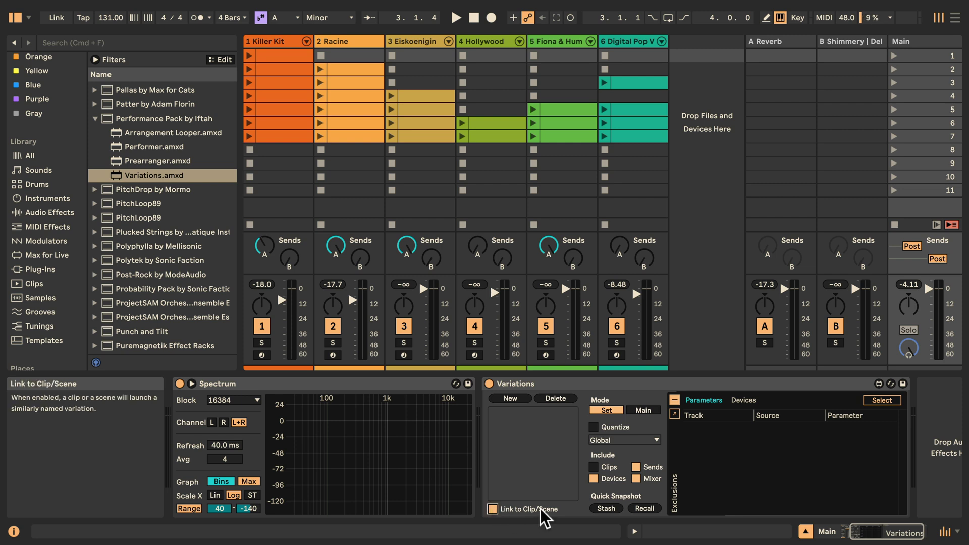
- Store one variation, then turn off Digital Pop Veronica's Pitch device and store a second
click(510, 399)
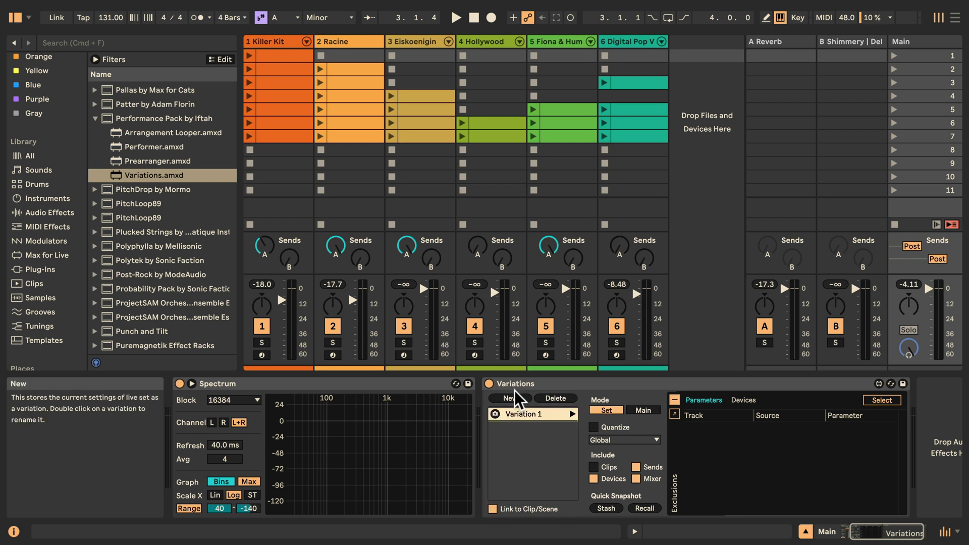
click(624, 41)
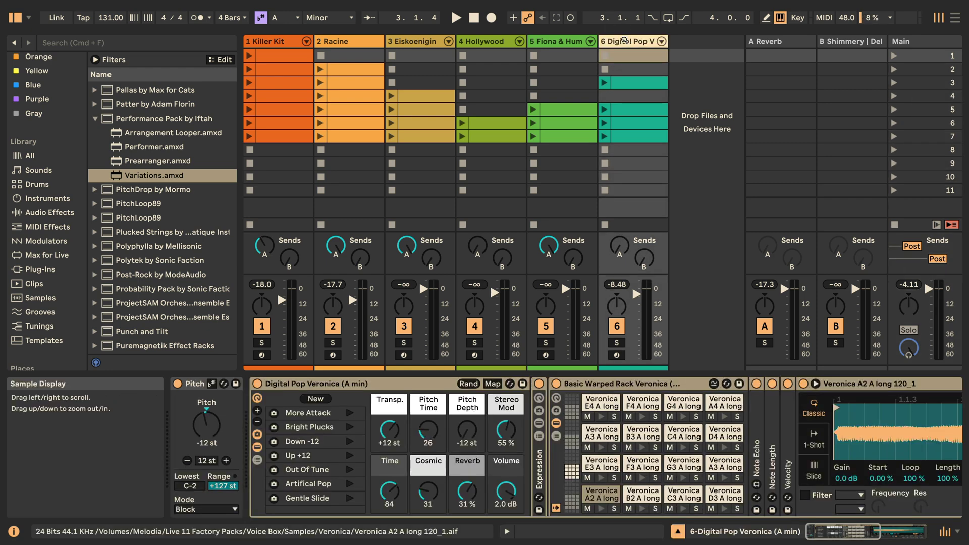
click(177, 383)
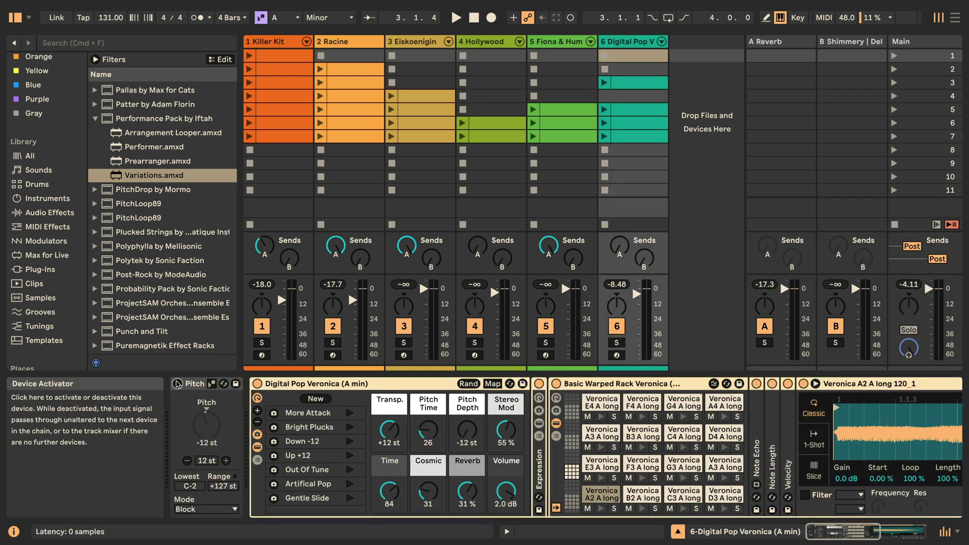
click(916, 40)
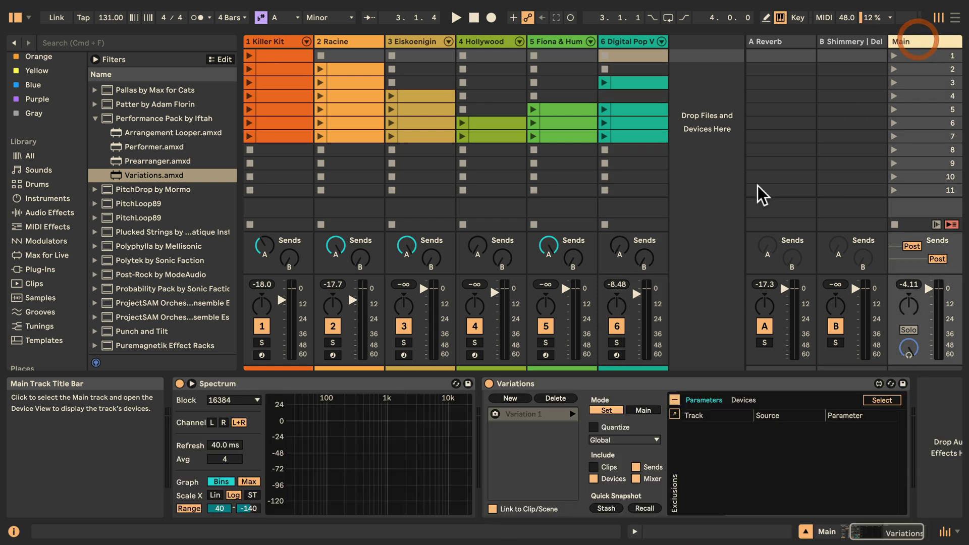
click(511, 398)
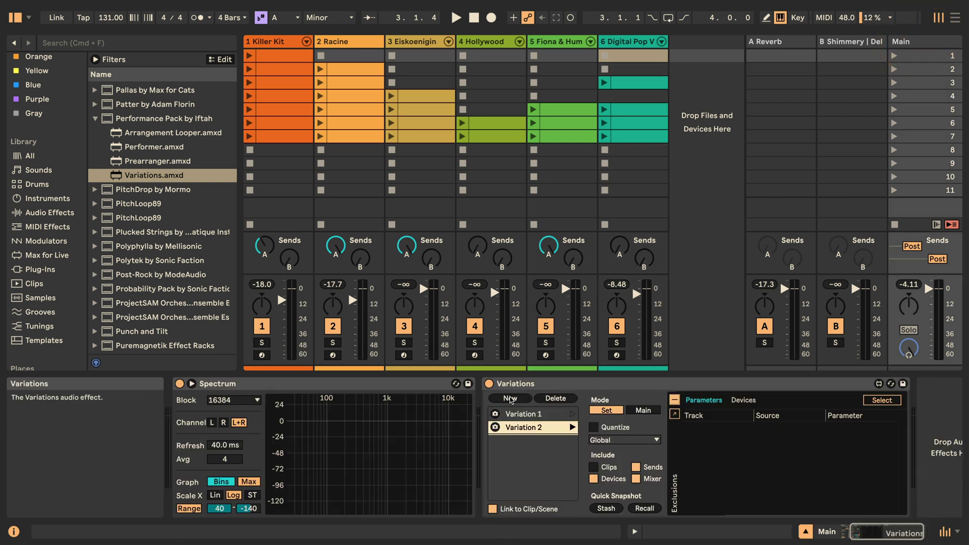
- Rename the two variations pitchon and pitchoff
click(532, 415)
click(496, 414)
text(pitchon)
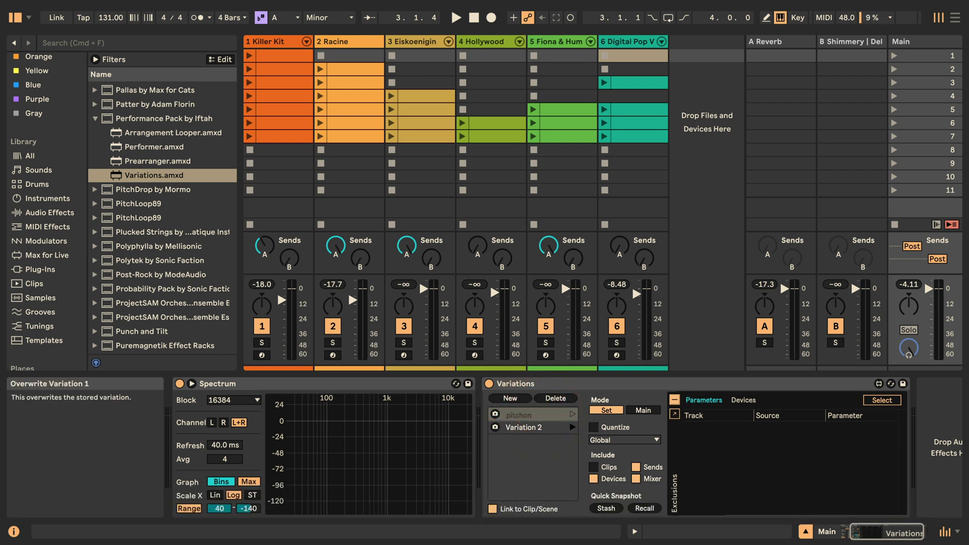
click(524, 428)
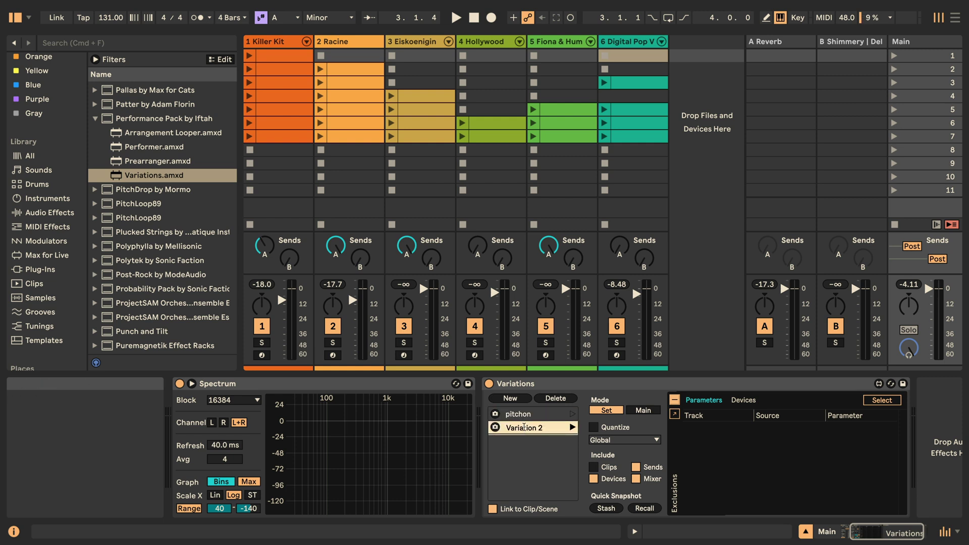
double_click(503, 428)
text(p)
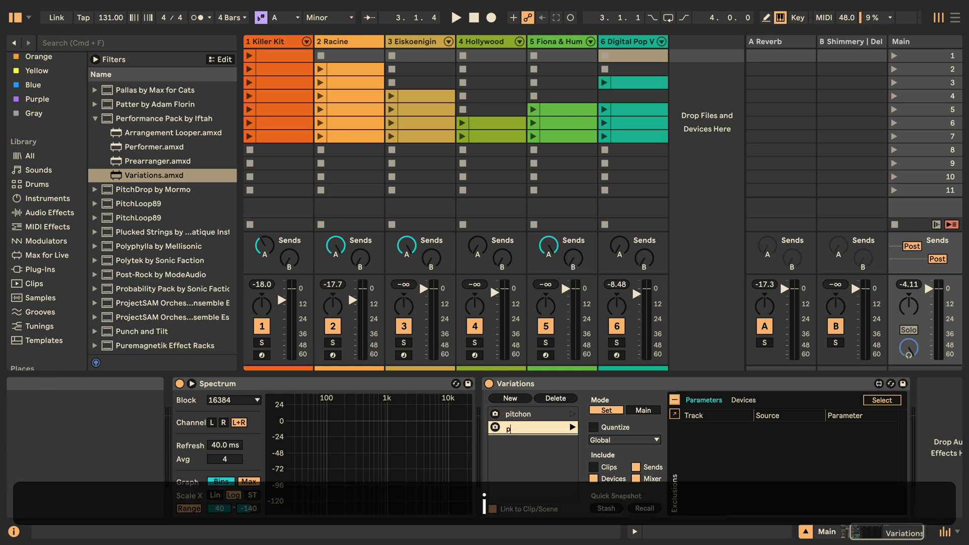
text(itchoff)
key(Return)
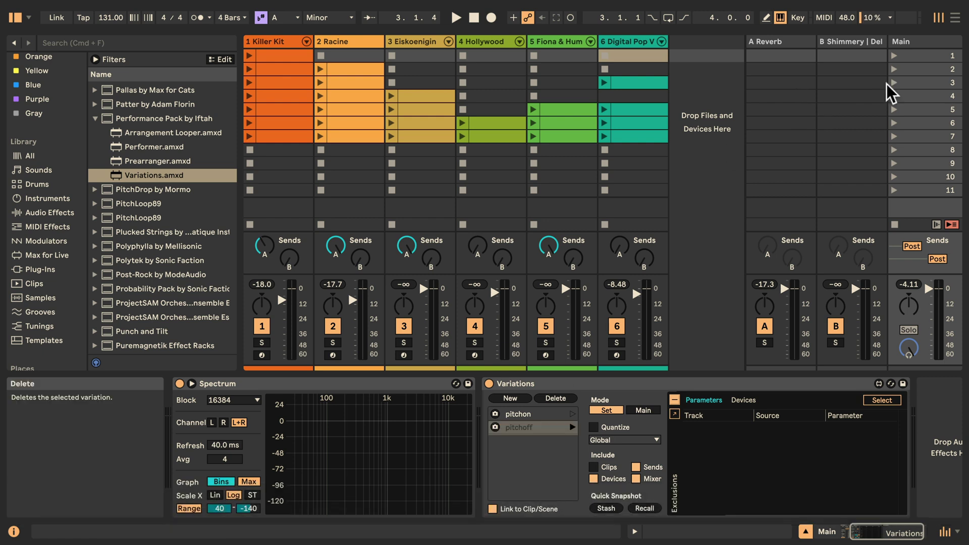
- Rename scene 3 to 'pitchoff' and scene 4 to 'pitchon'
click(915, 83)
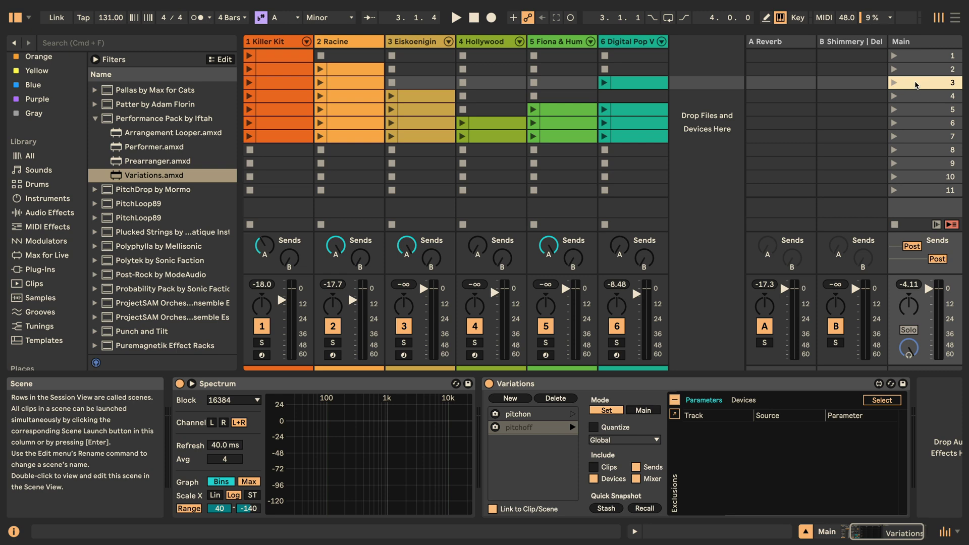
right_click(915, 83)
click(843, 141)
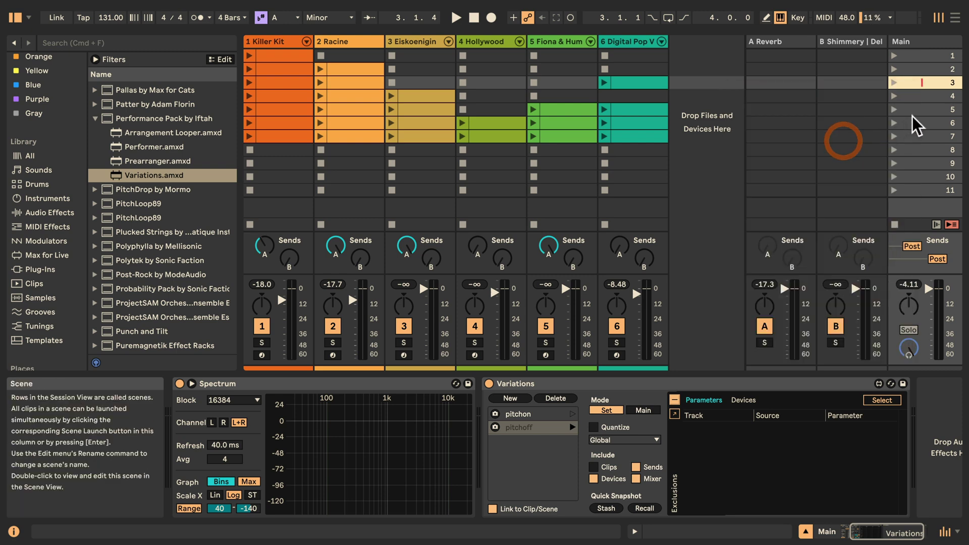
text(pit)
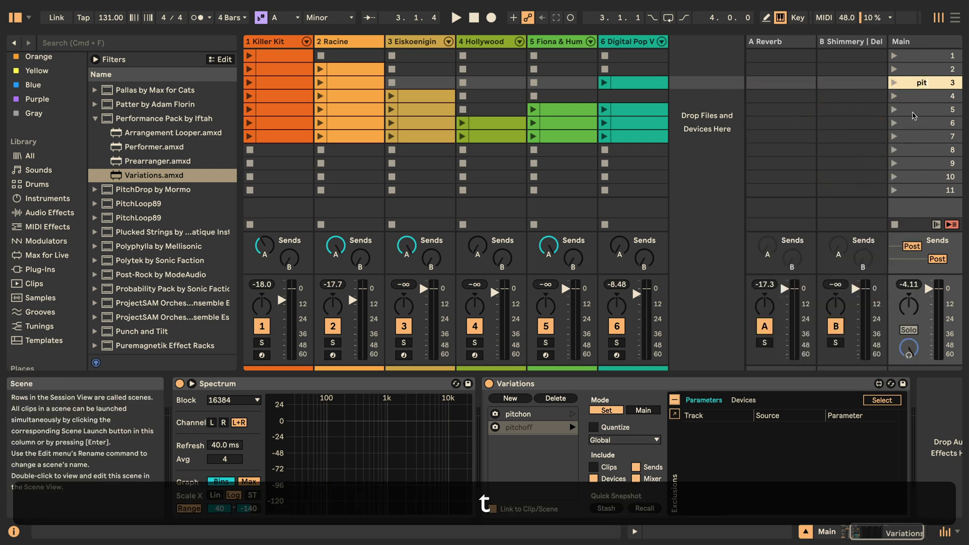
text(choff)
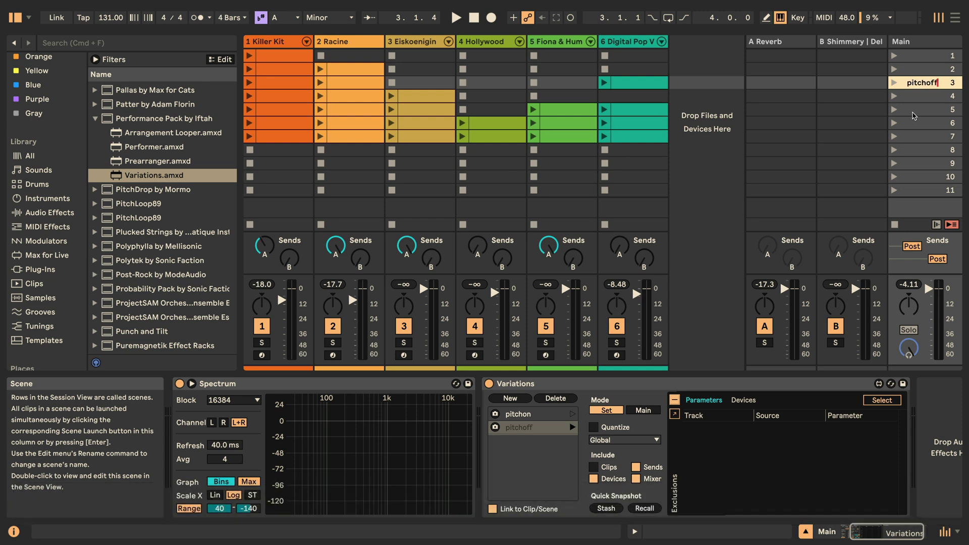
key(Tab)
text(pitchon)
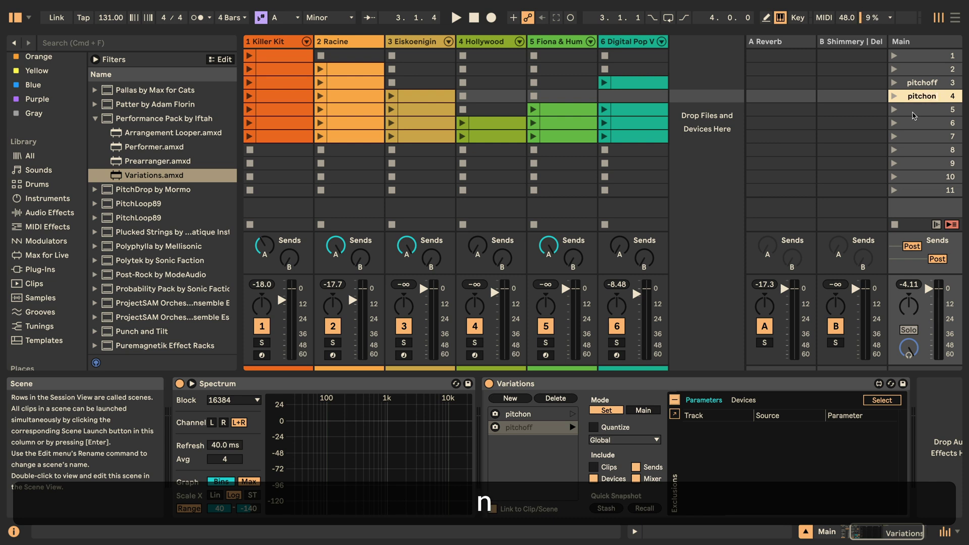
key(Return)
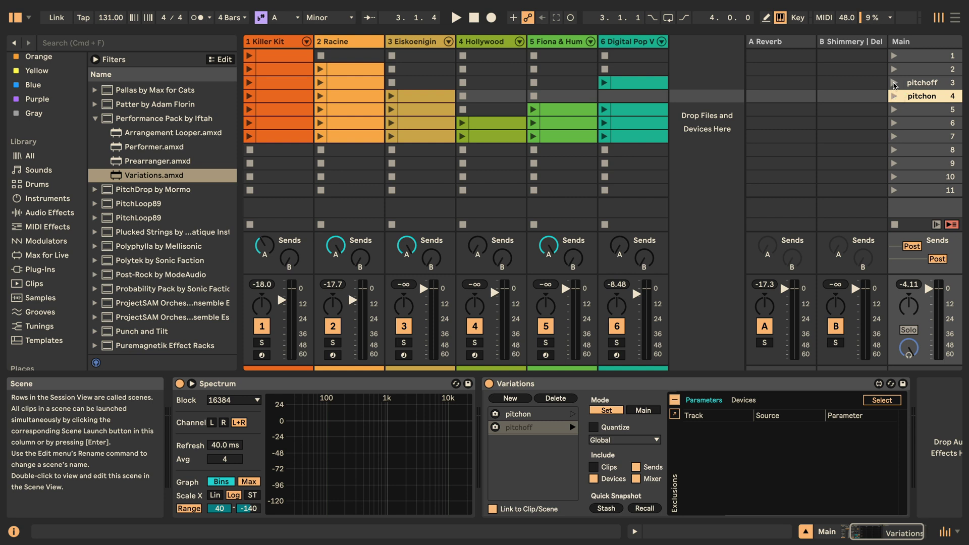
- Launch scene 2, turn Digital Pop Veronica's Pitch device on, then launch pitchoff and pitchon
click(893, 83)
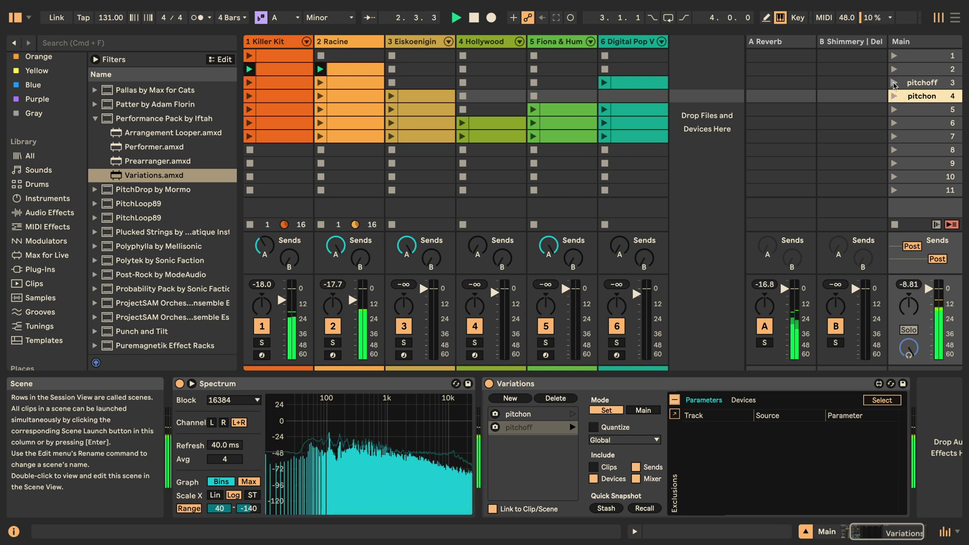
click(644, 44)
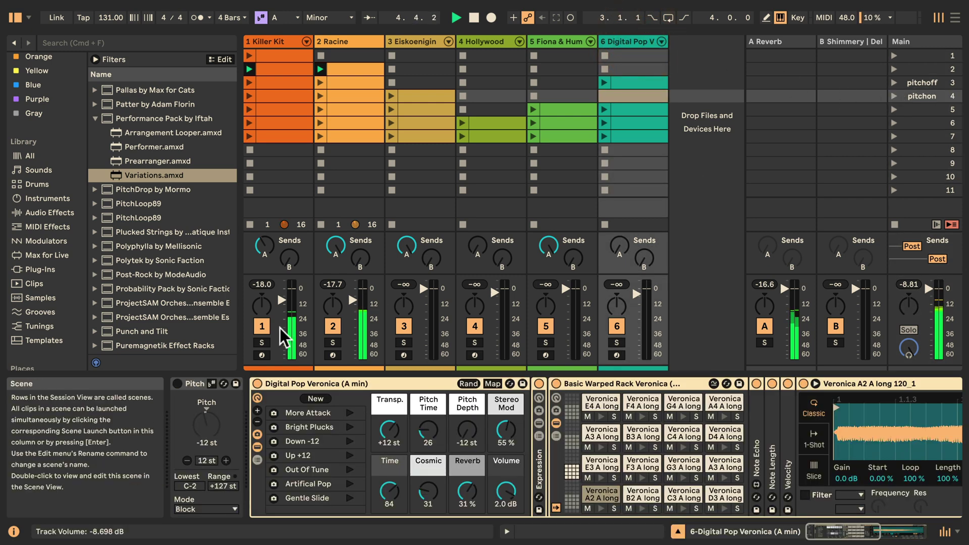
click(177, 383)
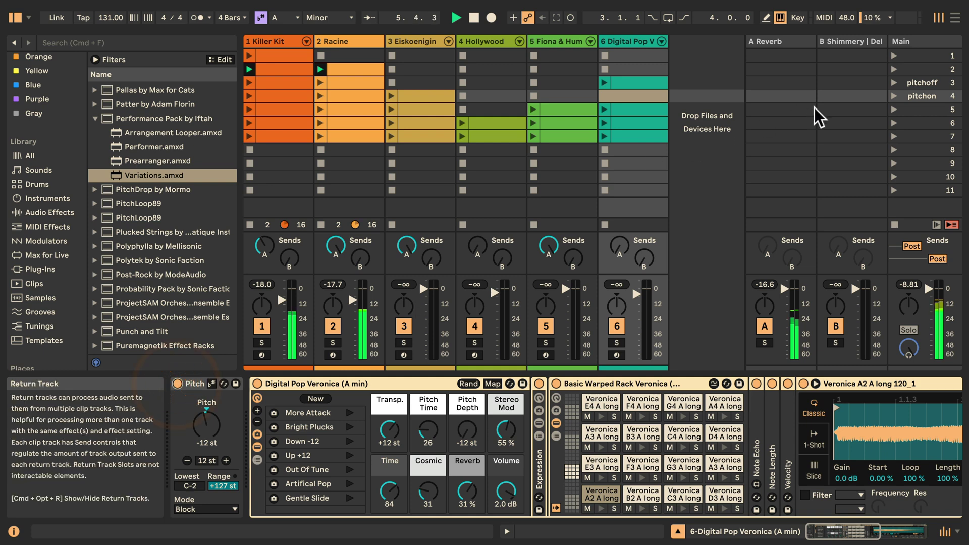
click(893, 84)
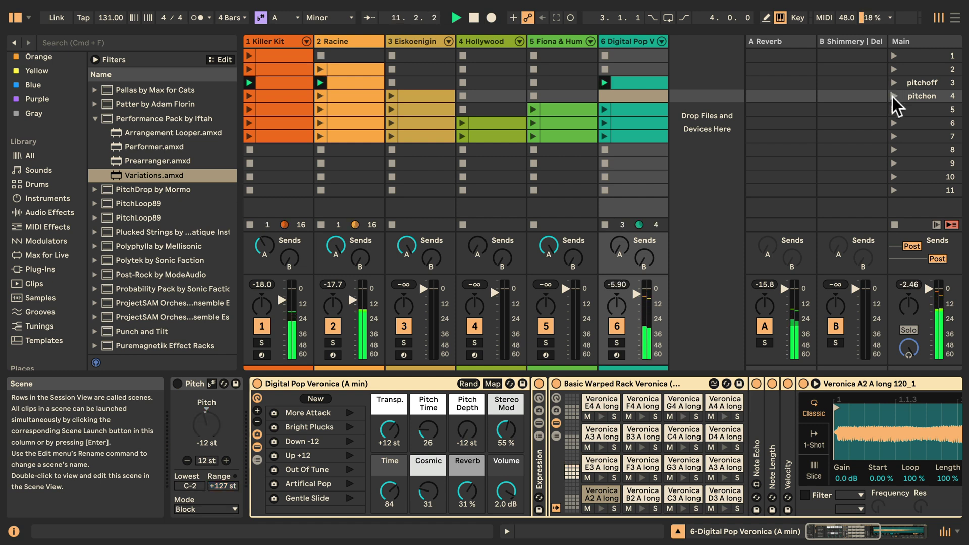
click(893, 96)
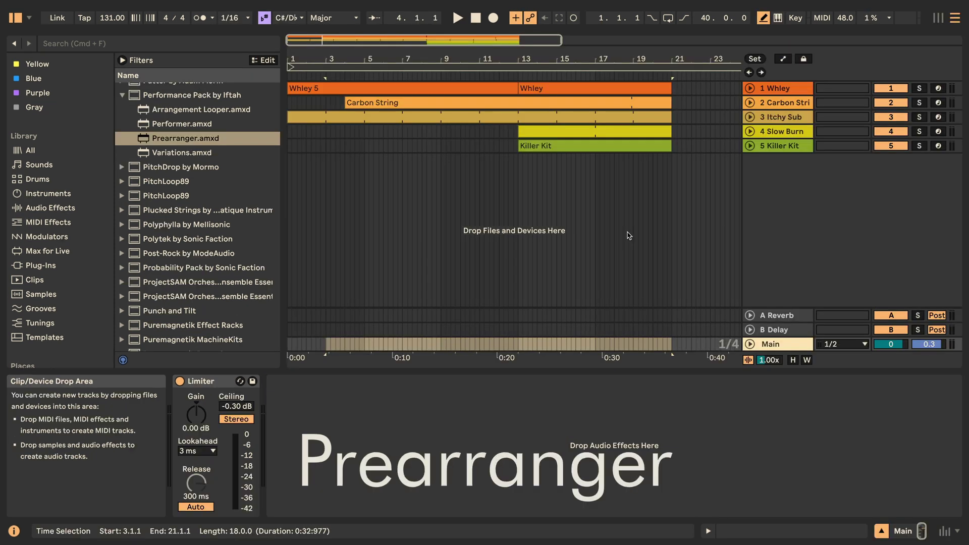
- Drag Prearranger.amxd from the browser into the Arrangement's empty track drop area
drag(189, 142, 402, 181)
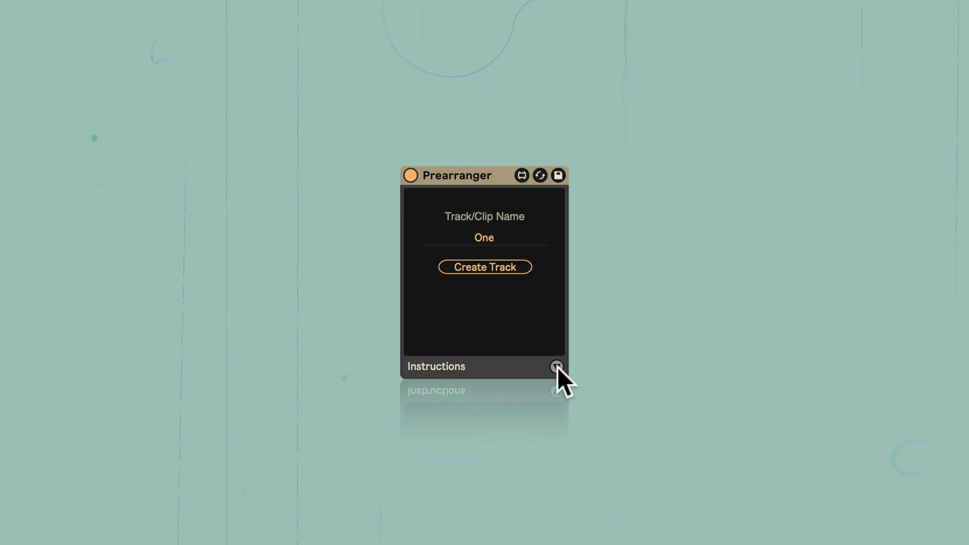
click(557, 367)
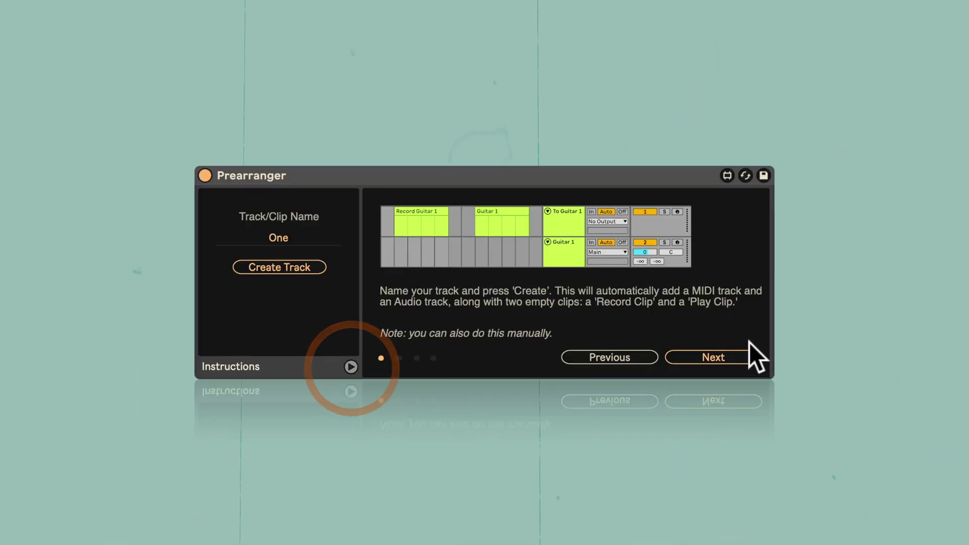
click(718, 355)
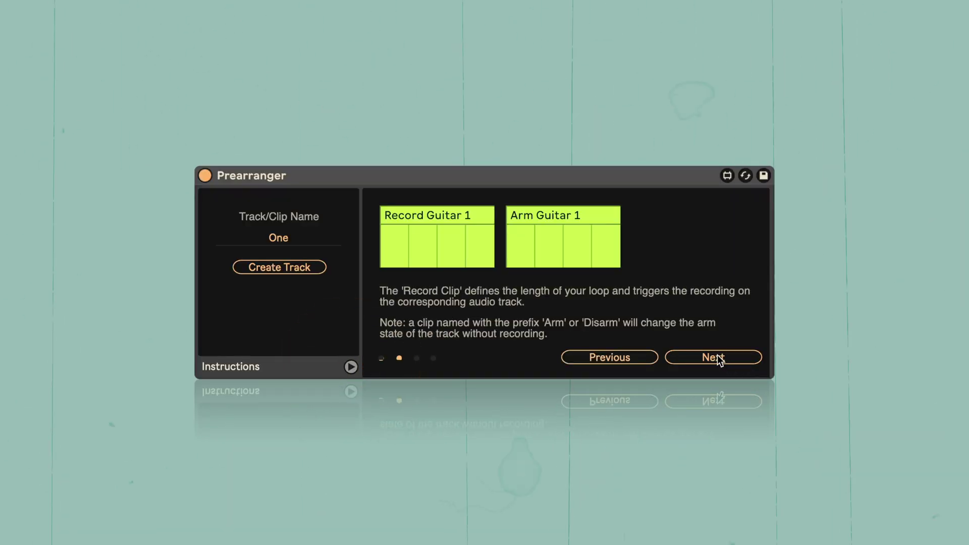
click(717, 356)
click(718, 356)
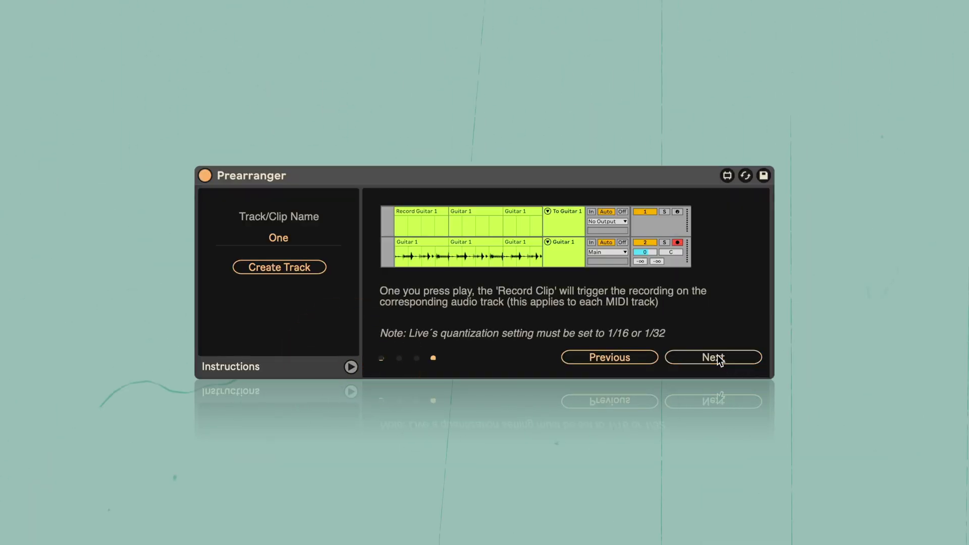
click(351, 367)
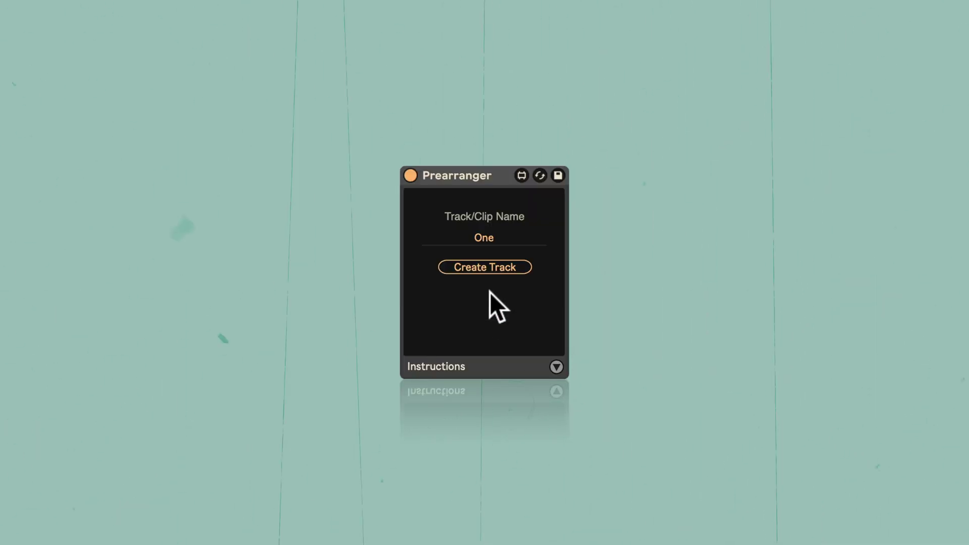
- Replace the Prearranger track/clip name with 'Carbon Strings' and create the track pair
click(519, 235)
drag(524, 237, 444, 236)
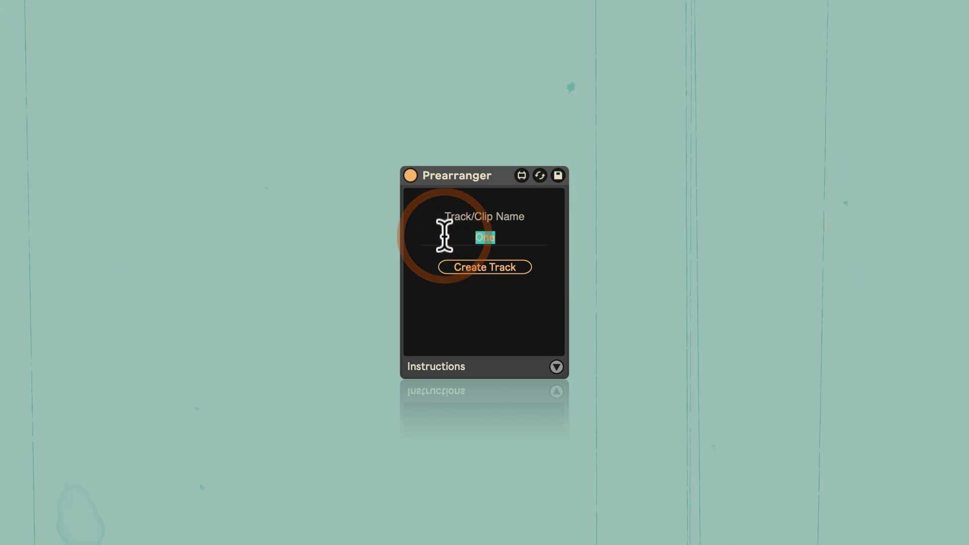
key(shift)
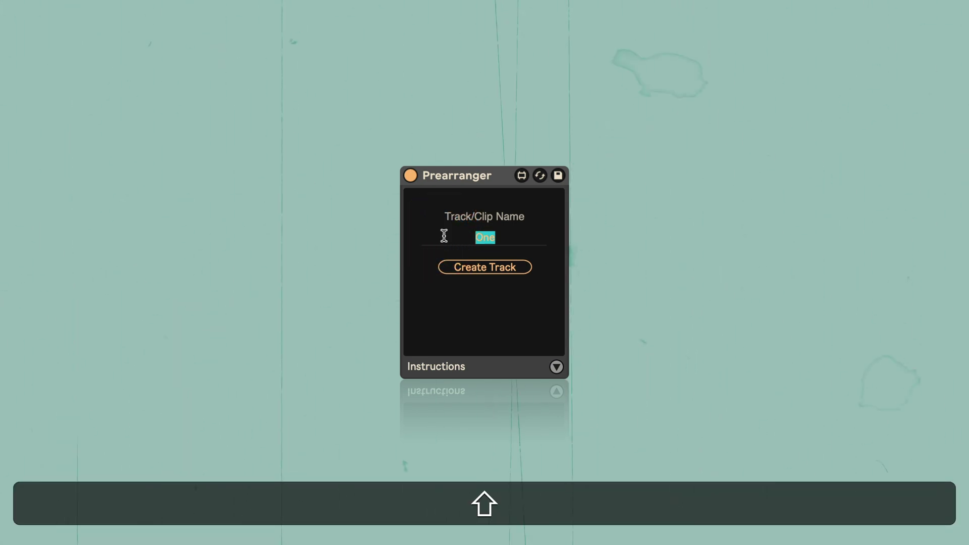
text(Carbon Strings)
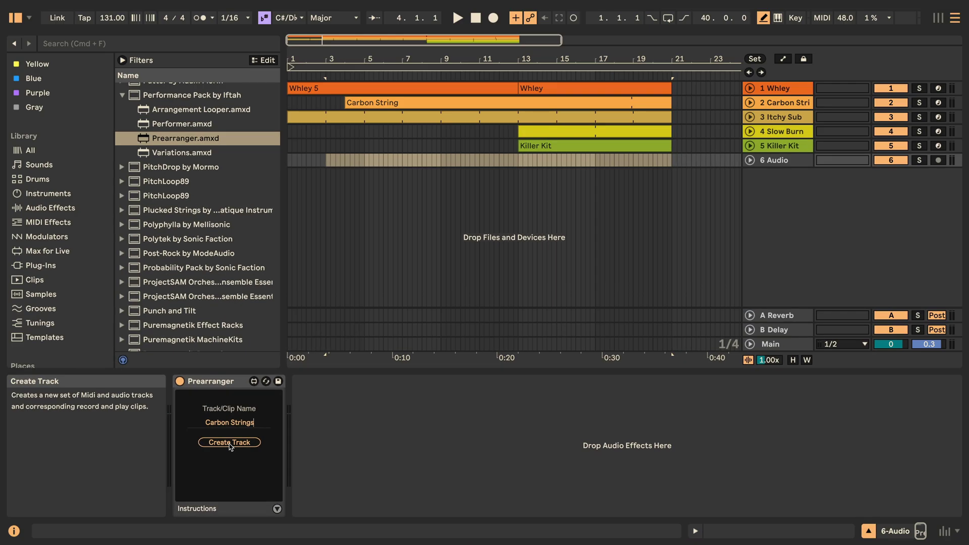
click(482, 267)
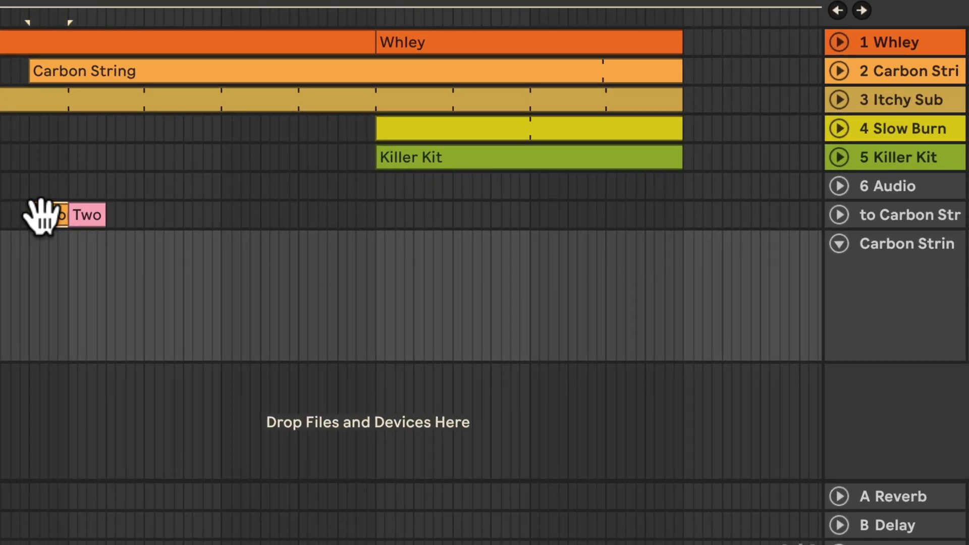
- Copy the Two clip and paste it at bars 7, 9 and 11 on to Carbon Strings
click(43, 214)
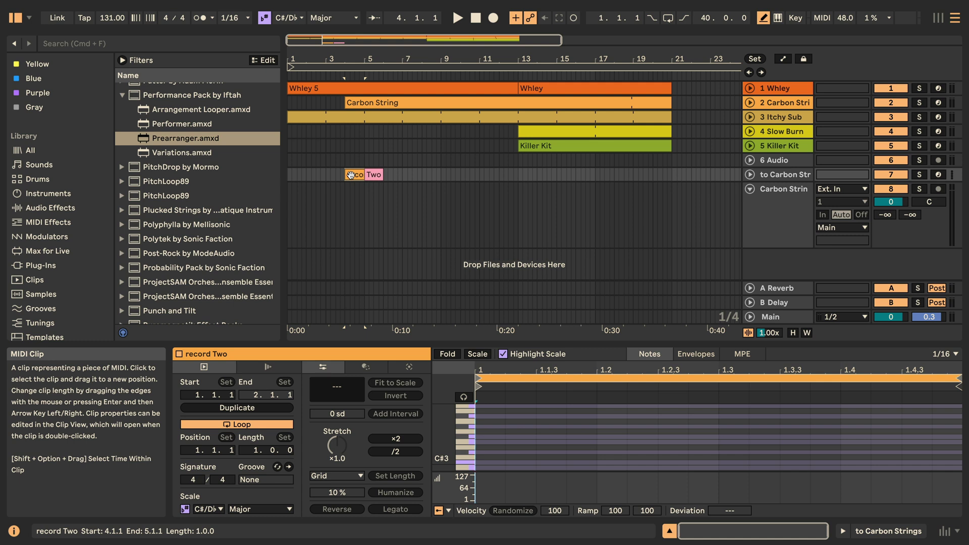
click(373, 174)
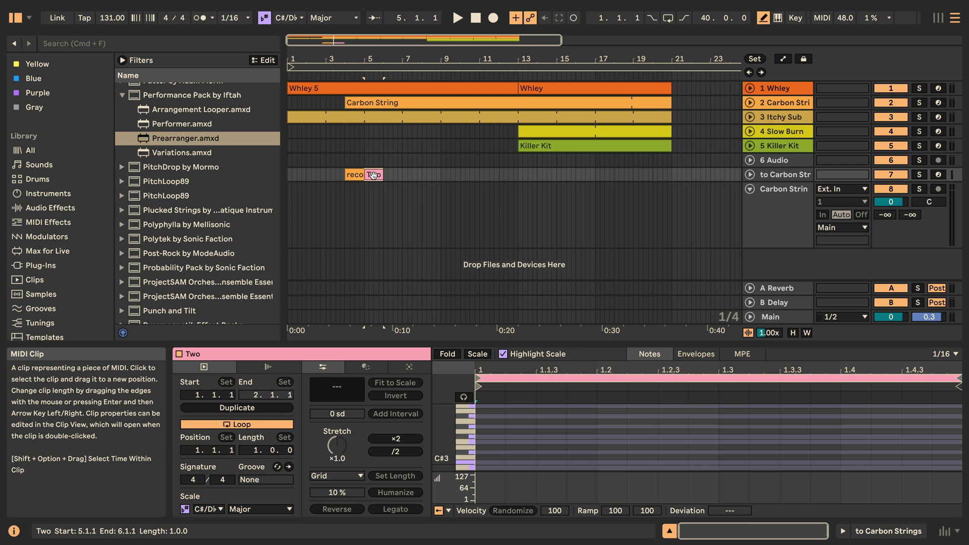
click(354, 174)
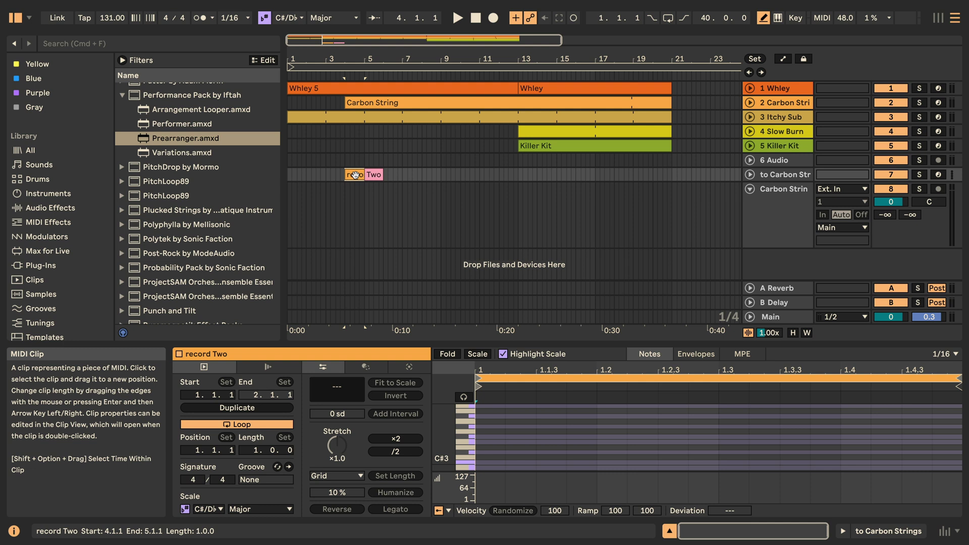
click(373, 174)
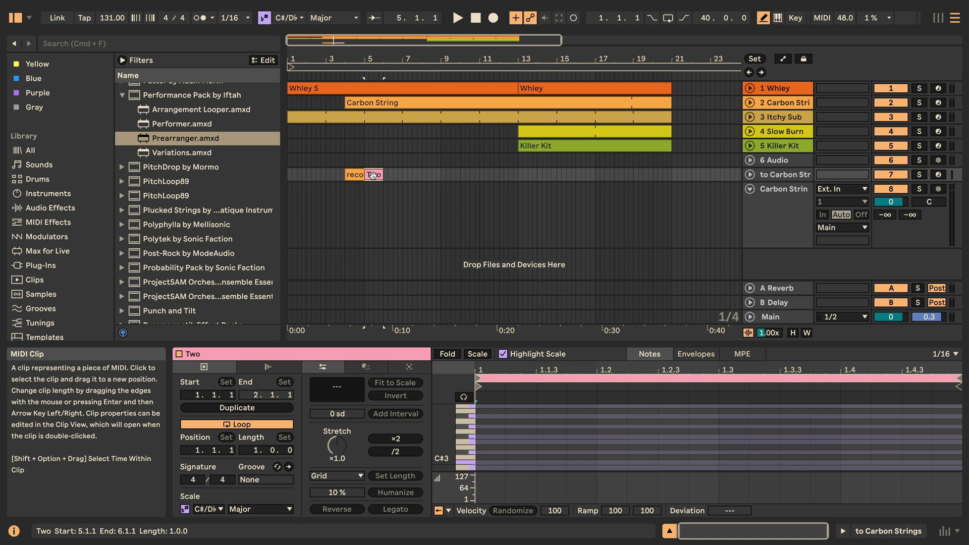
key(super+c)
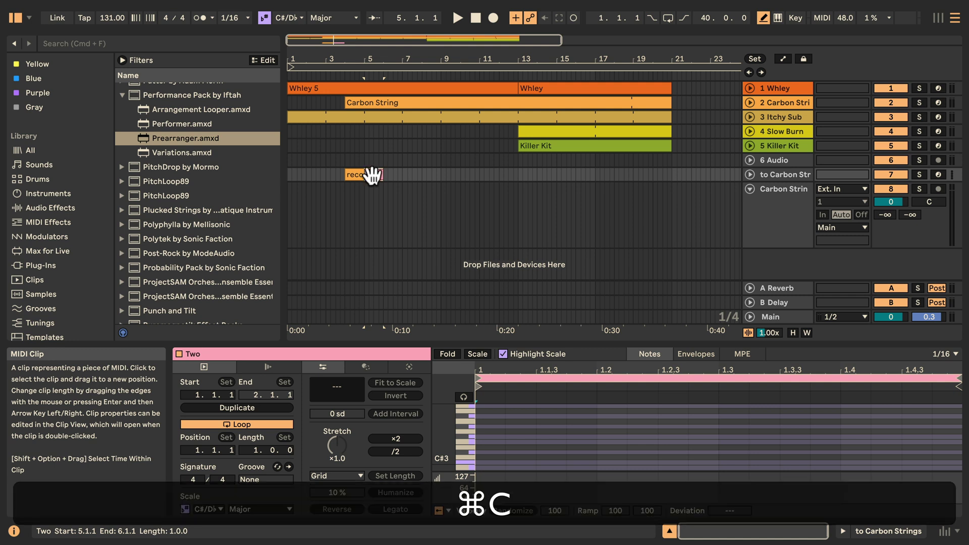
click(401, 174)
key(super+v)
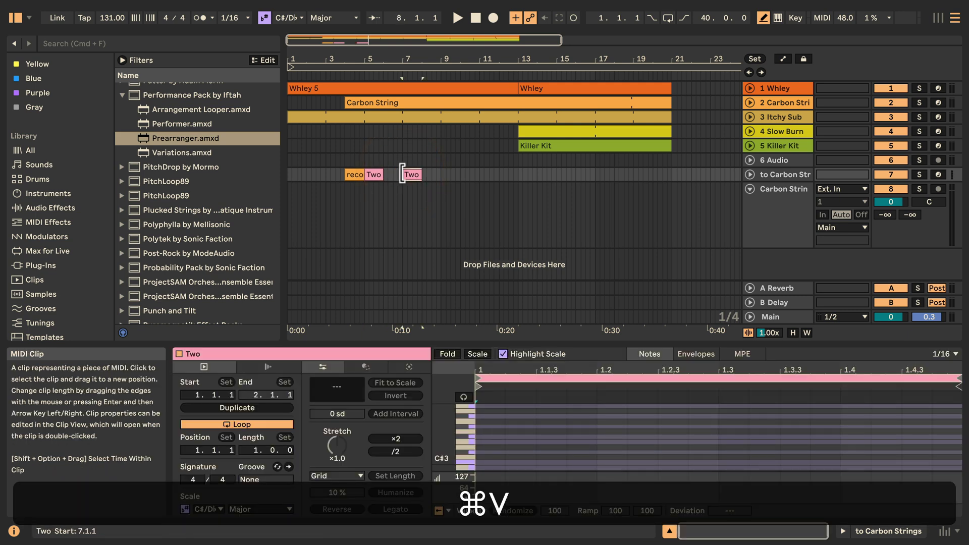
click(441, 173)
key(super+v)
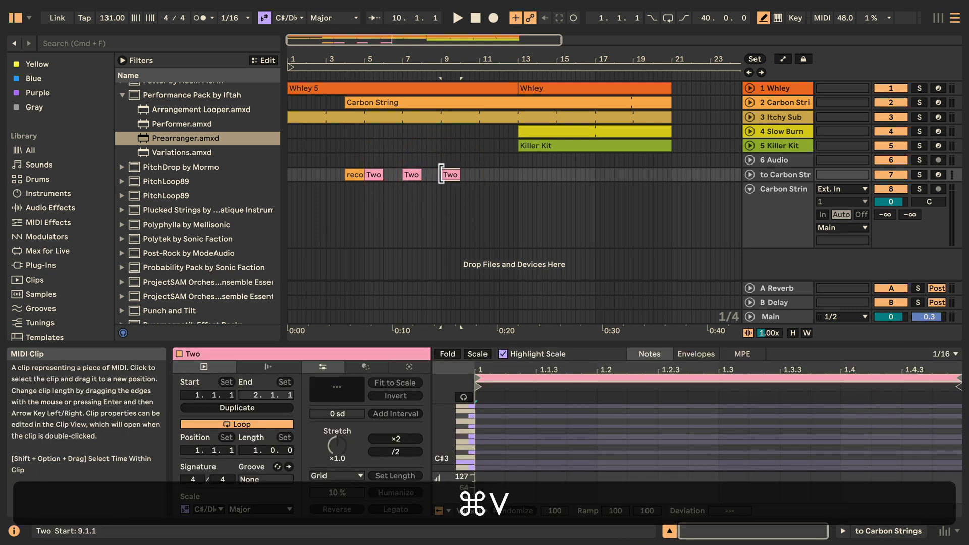
click(480, 173)
key(super+v)
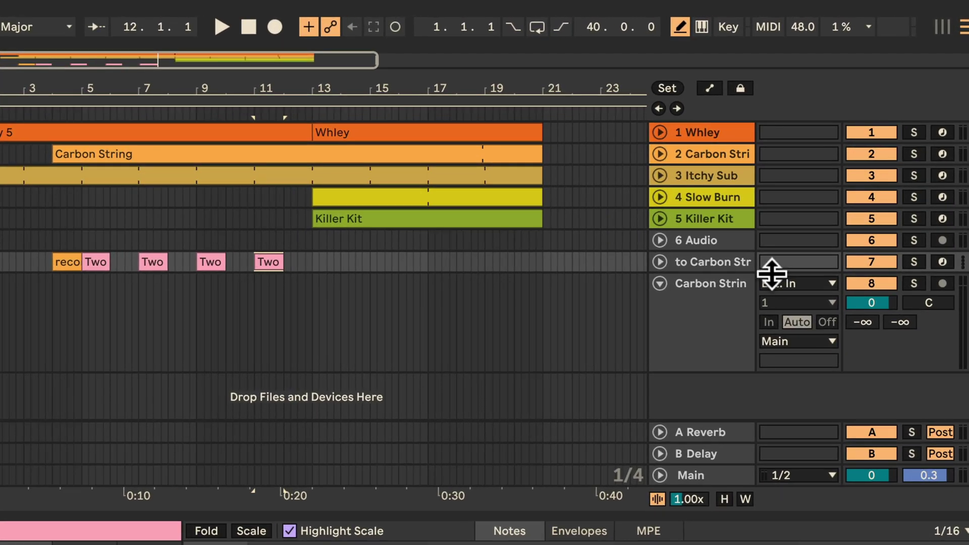
click(803, 283)
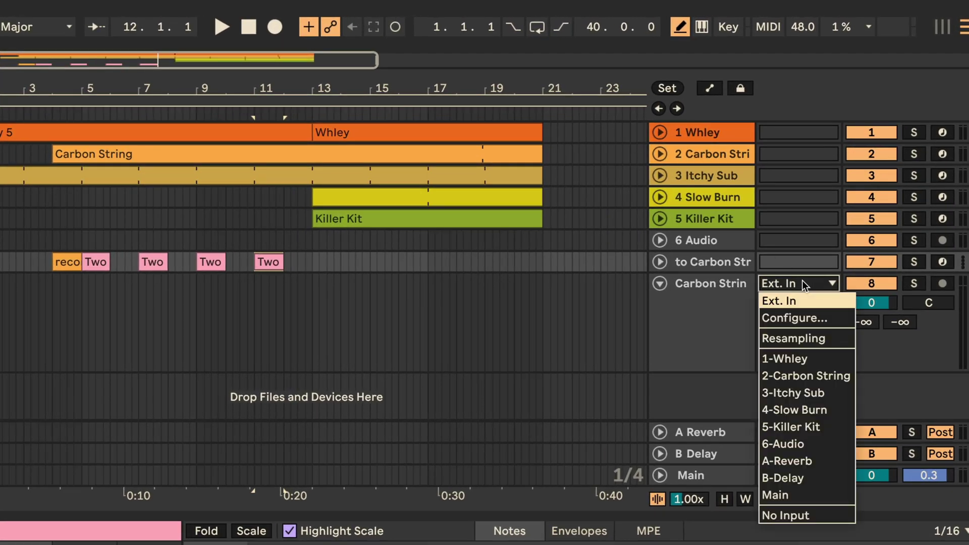
click(797, 377)
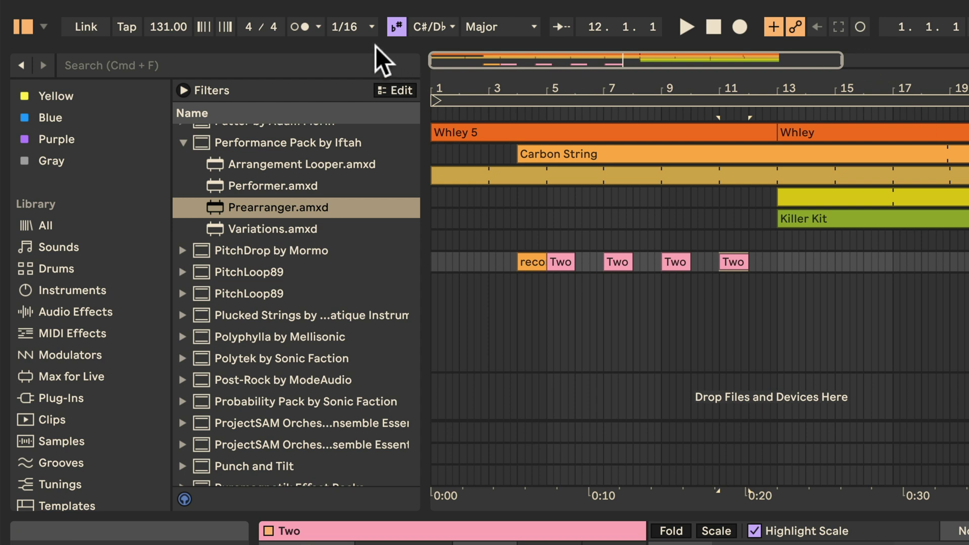
click(372, 28)
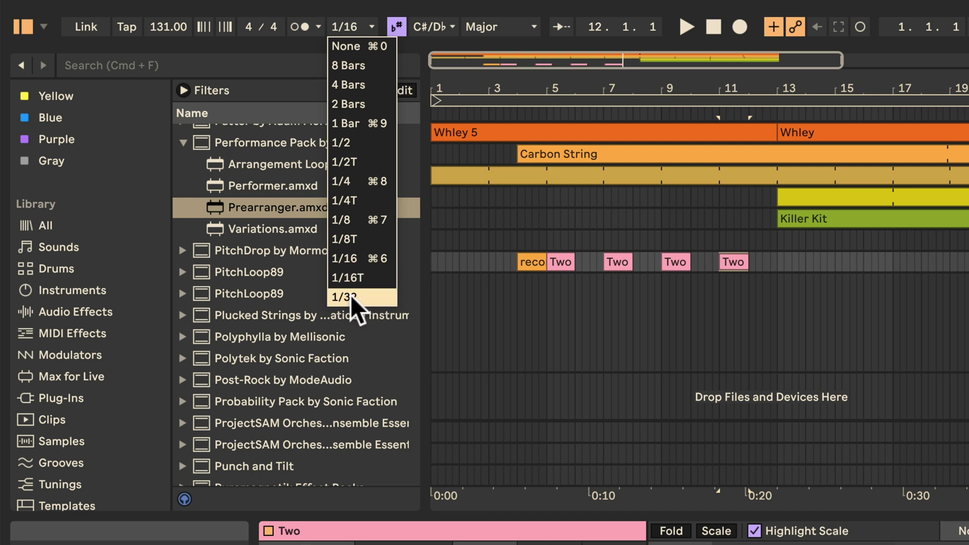
click(353, 31)
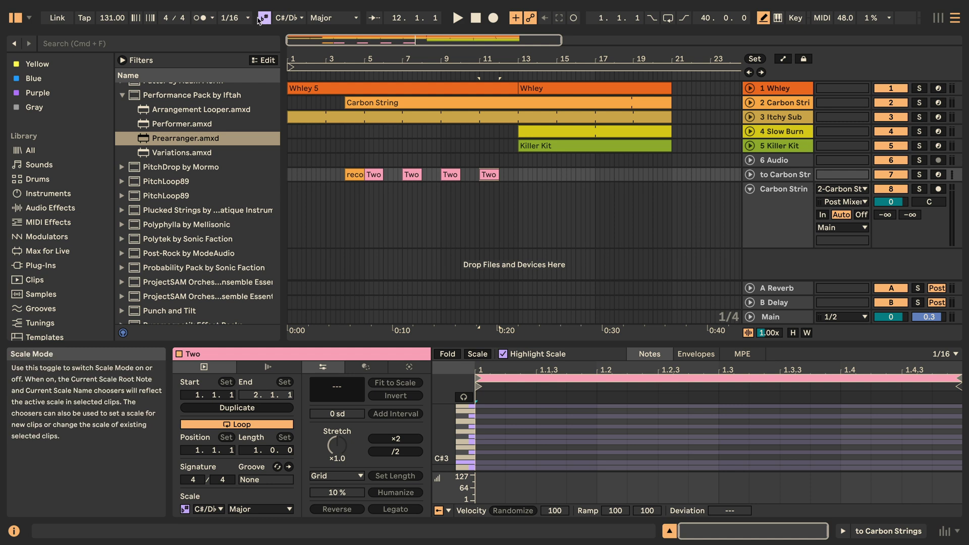
- Play the set so Prearranger records Carbon Strings audio clips, then select that clip in Session view
key(space)
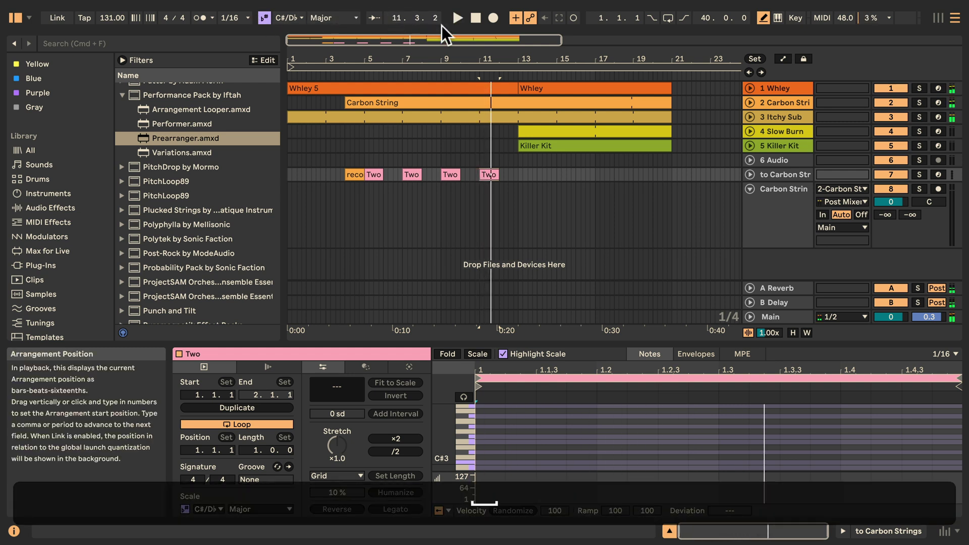
double_click(476, 18)
click(453, 16)
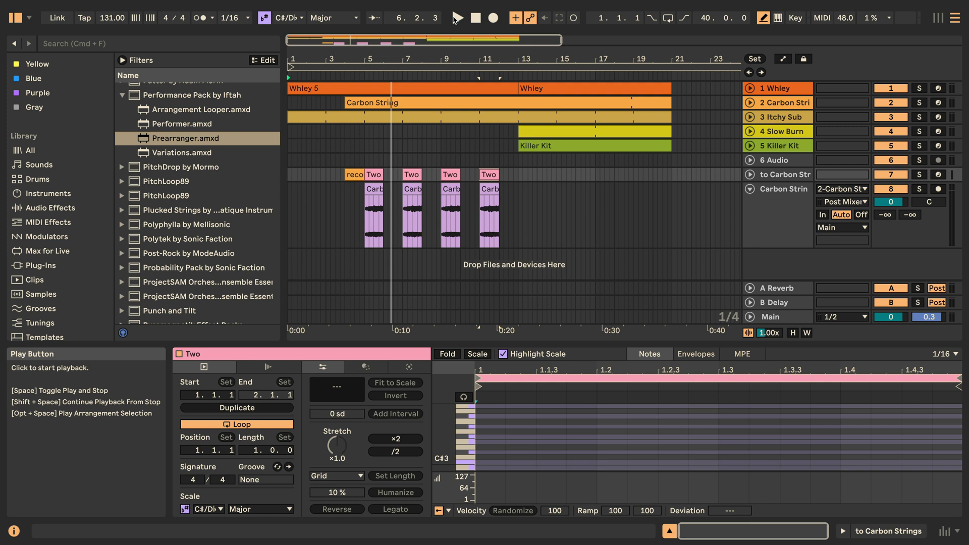
key(Tab)
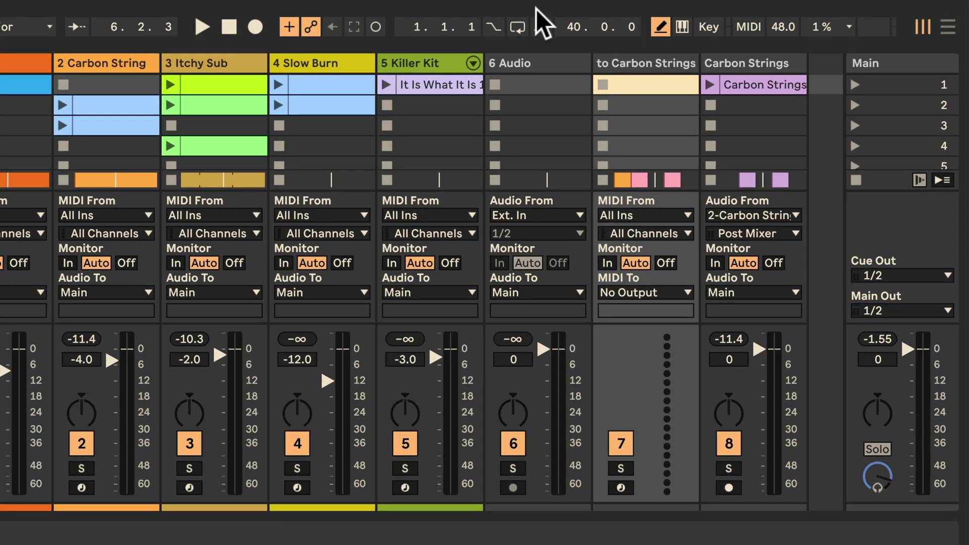
click(743, 83)
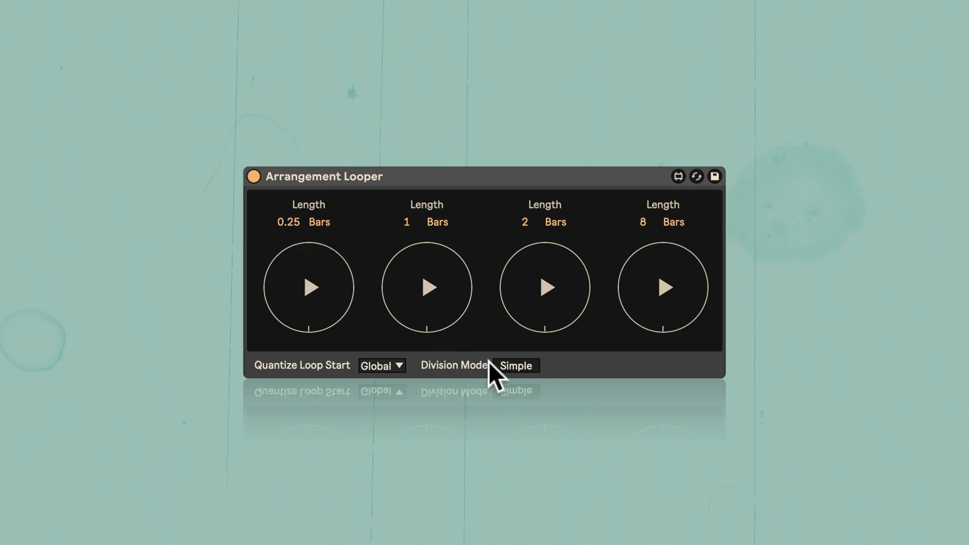
- Try Odds division and the first loop length, revert to Simple, and check Quantize Loop Start (Global)
click(515, 365)
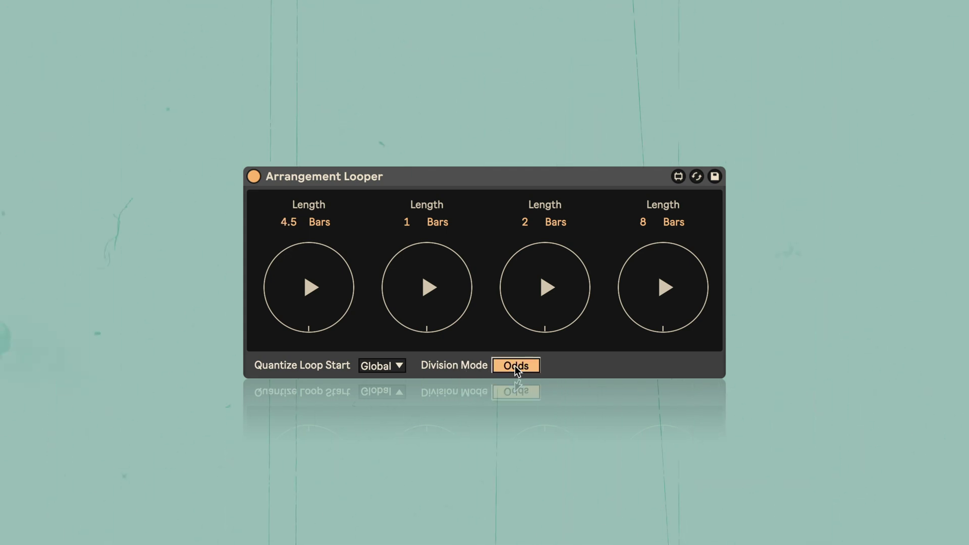
mouse_move(295, 222)
mouse_down()
mouse_move(294, 247)
mouse_move(294, 202)
mouse_move(295, 220)
mouse_up()
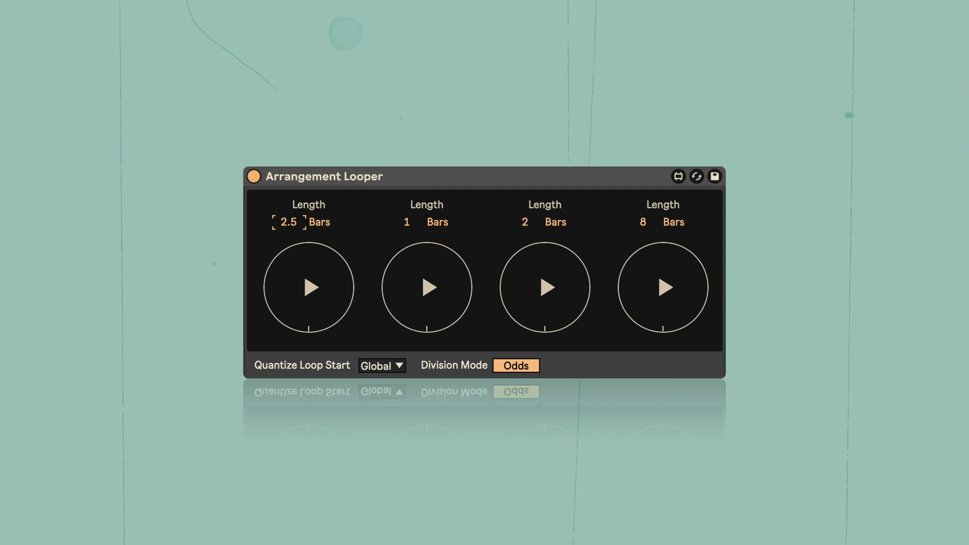
click(516, 365)
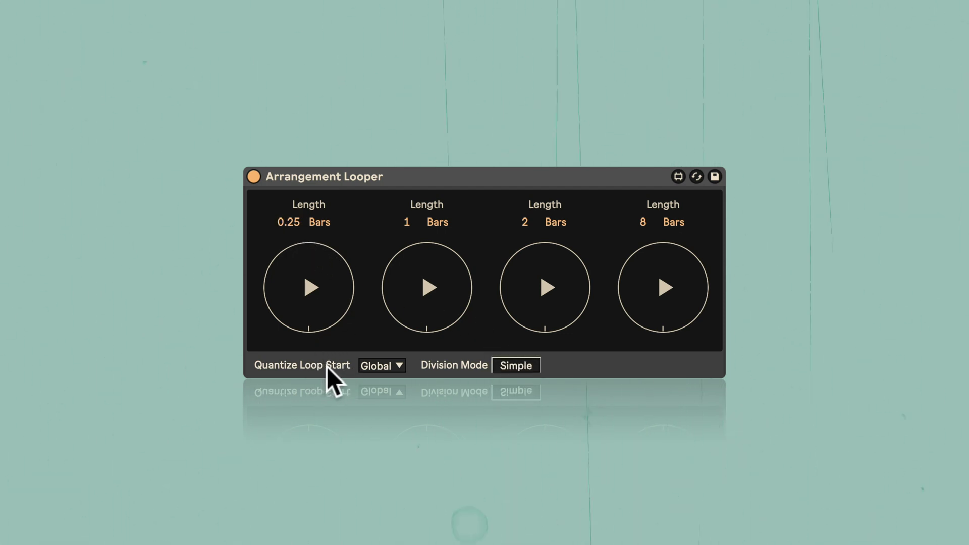
click(398, 366)
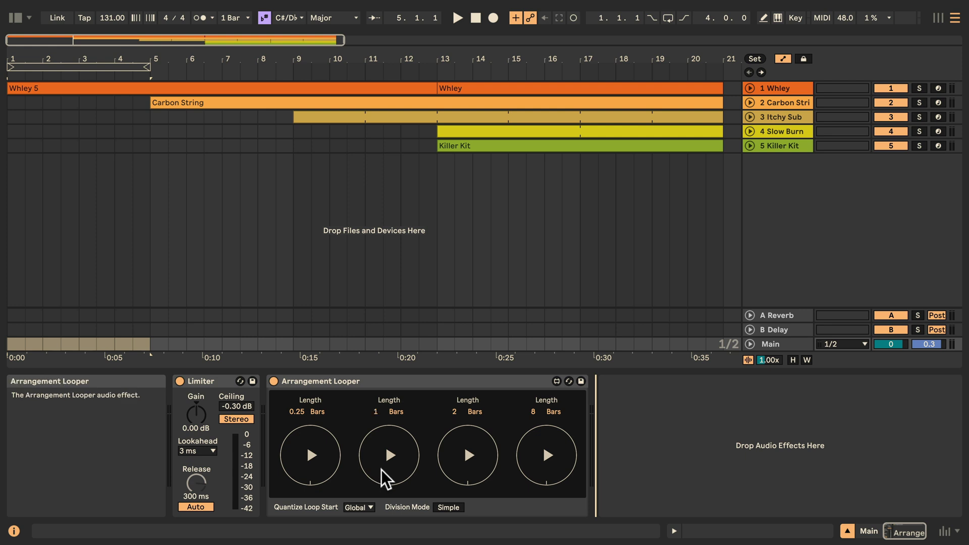
- Start playback and toggle a 1-bar loop, then quarter-bar loops, including one at bar 8
click(391, 461)
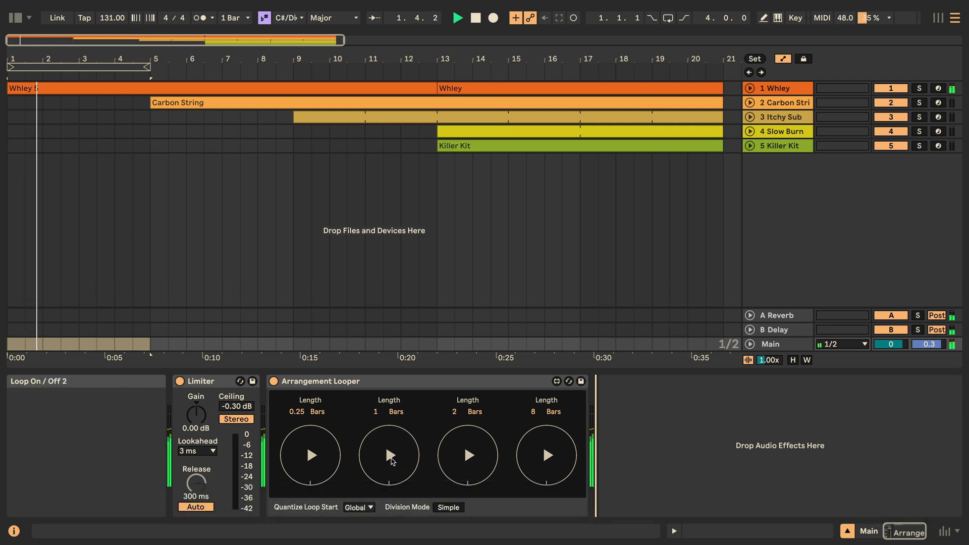
click(391, 461)
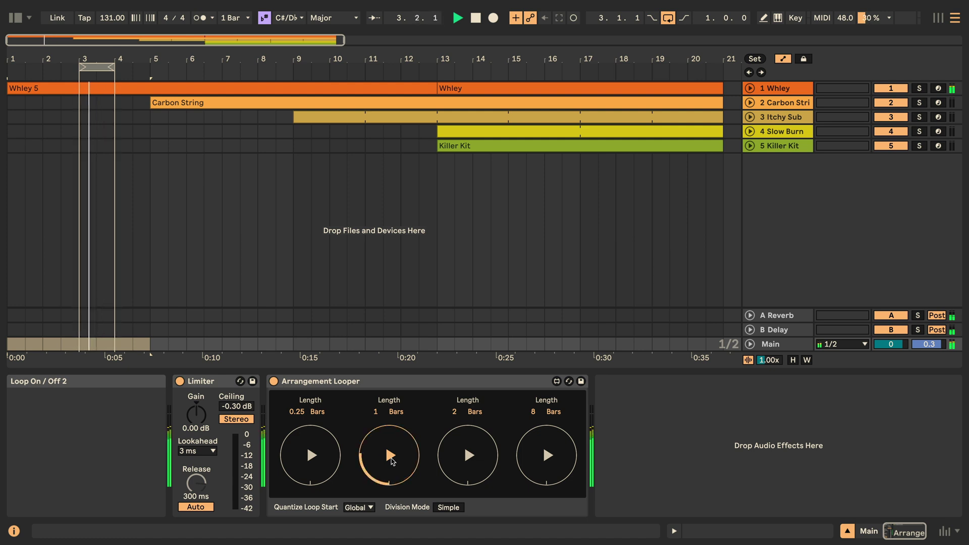
click(392, 456)
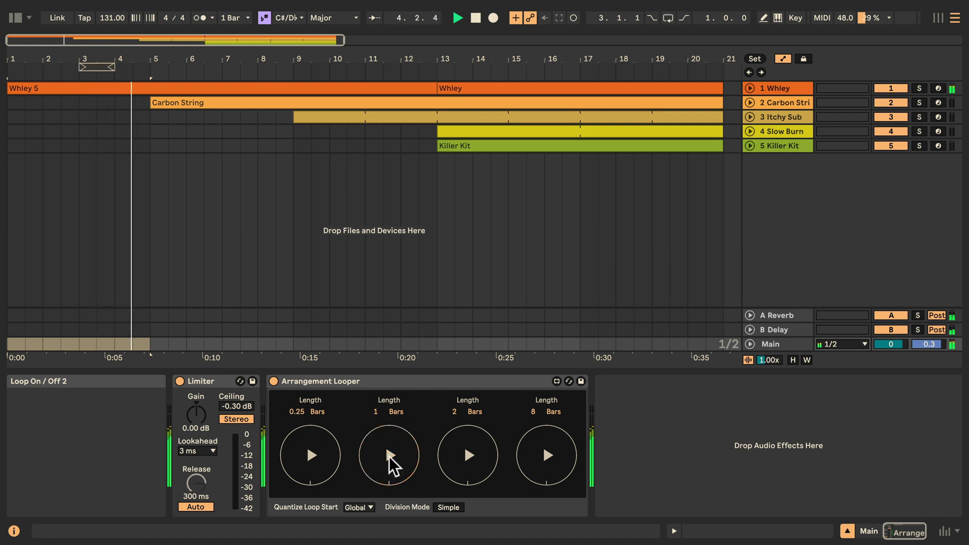
click(316, 456)
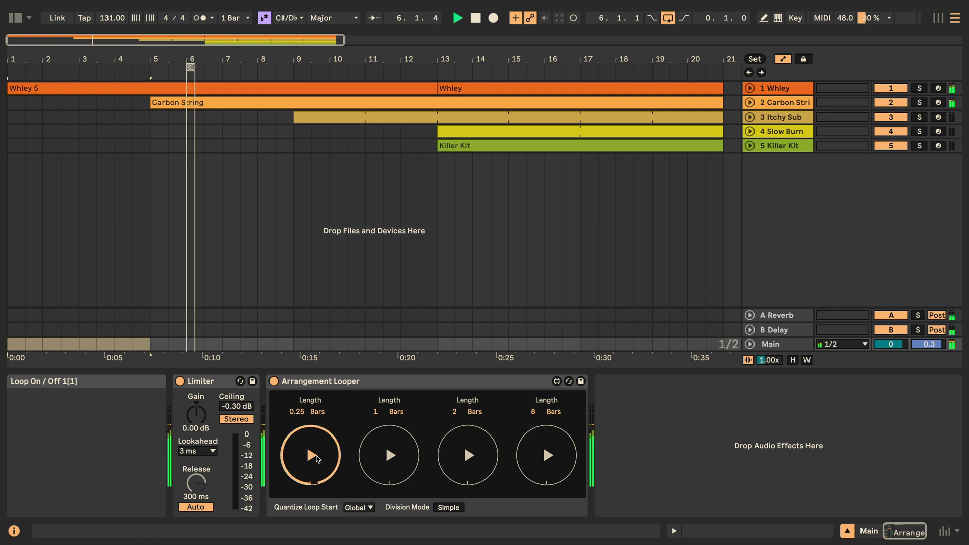
click(316, 458)
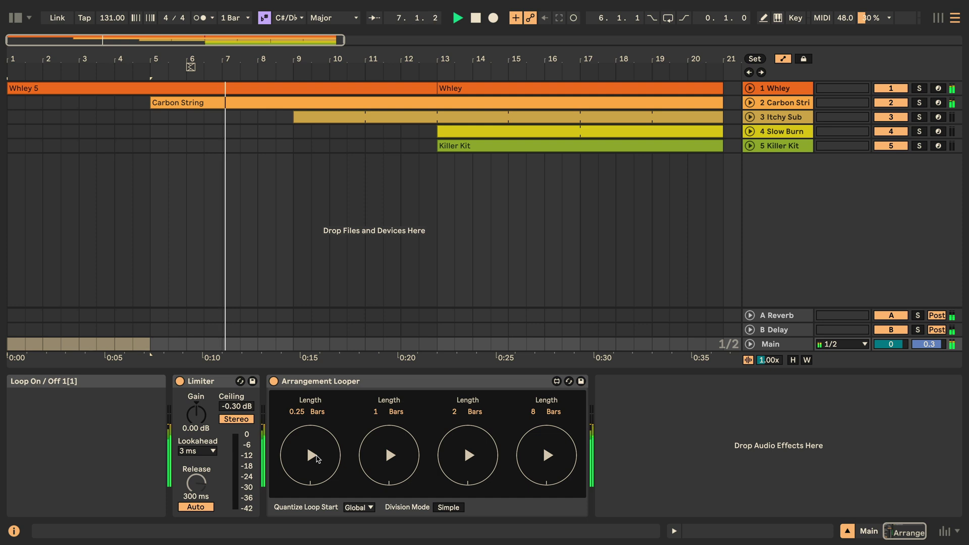
click(316, 458)
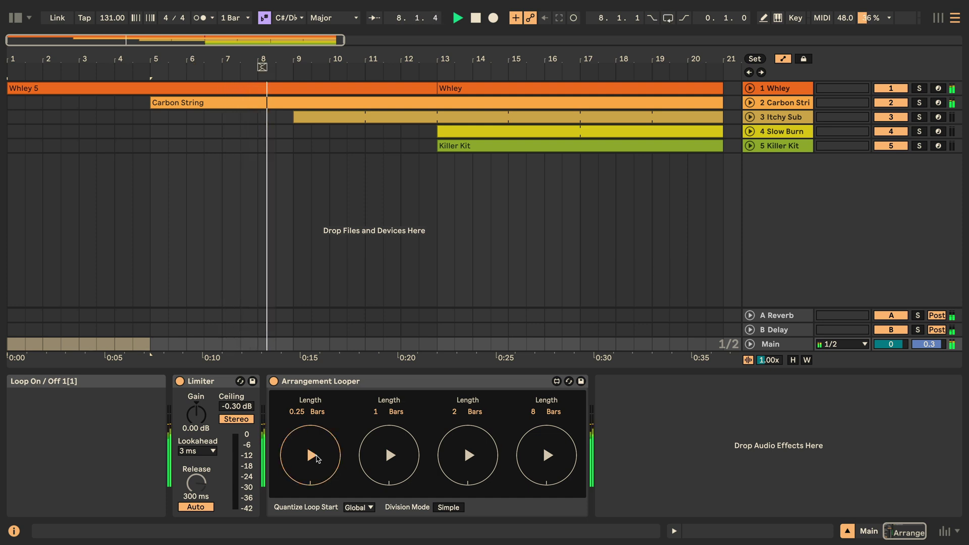
- Switch to a 2-bar loop, toggle quarter-bar loops at bars 12 and 13, then stop playback
click(462, 458)
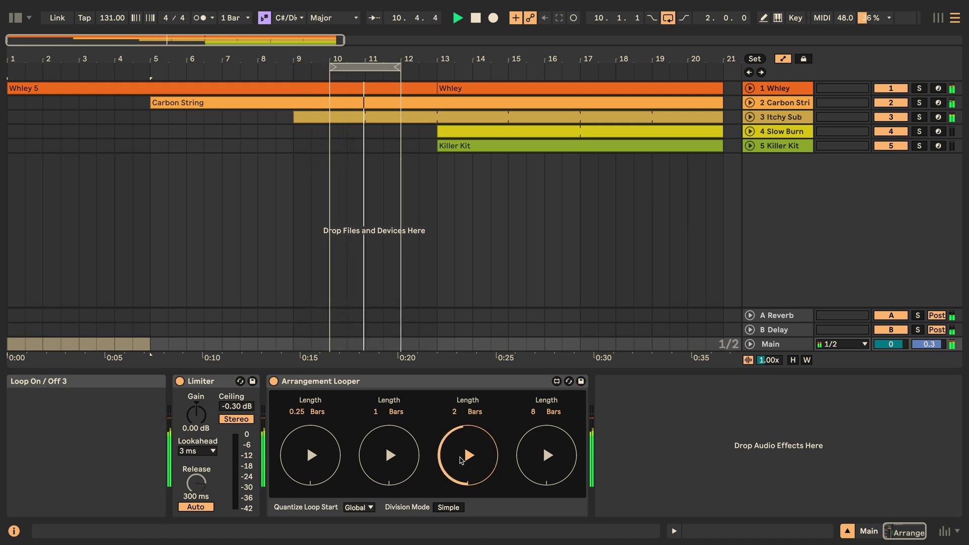
click(312, 458)
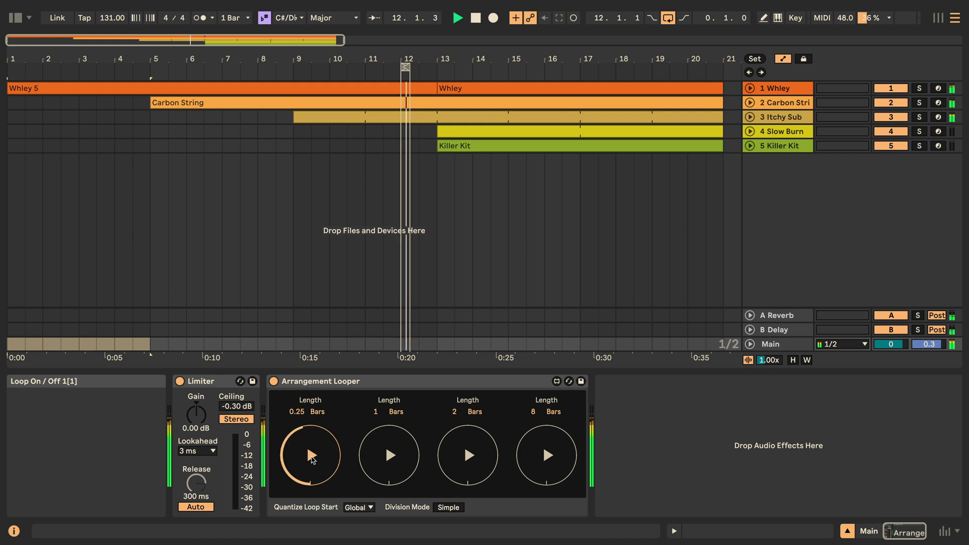
click(311, 458)
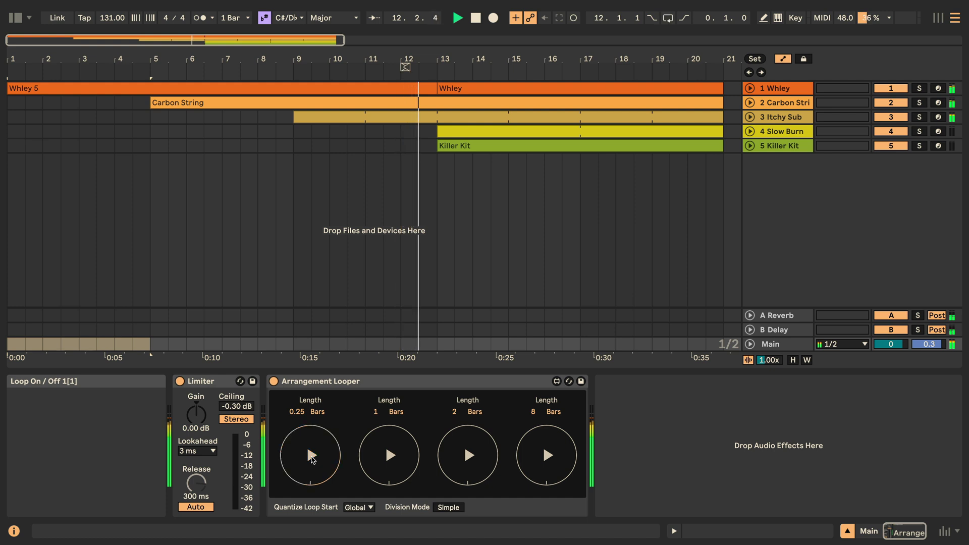
click(312, 458)
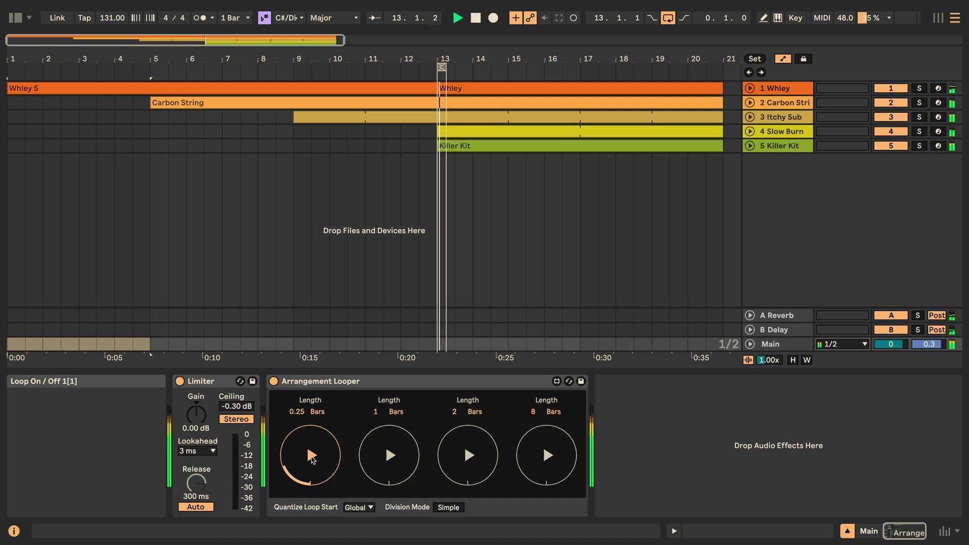
click(312, 458)
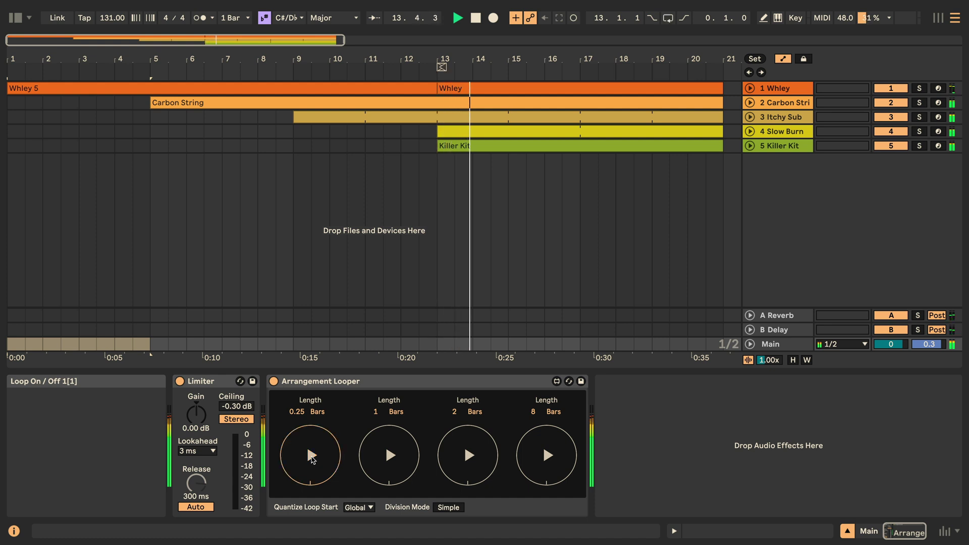
key(space)
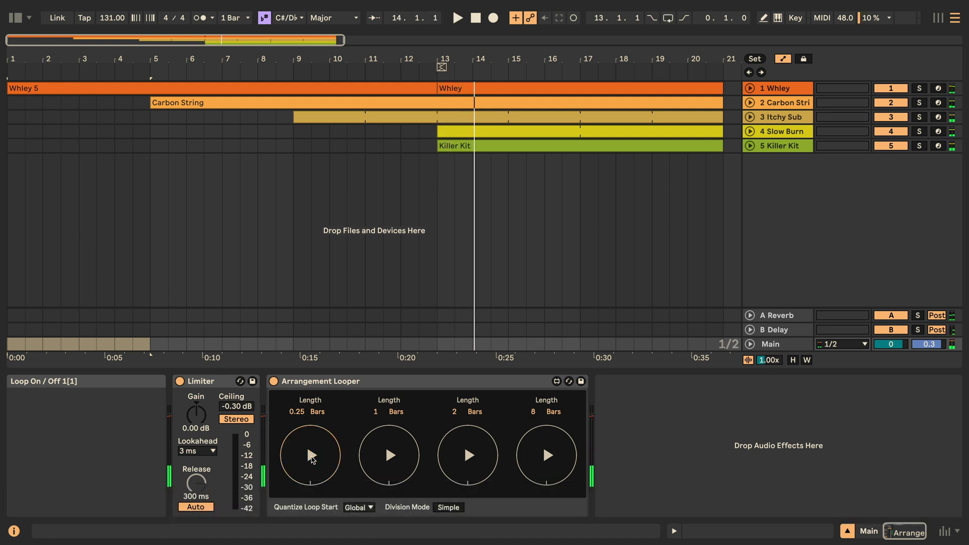
key(super+m)
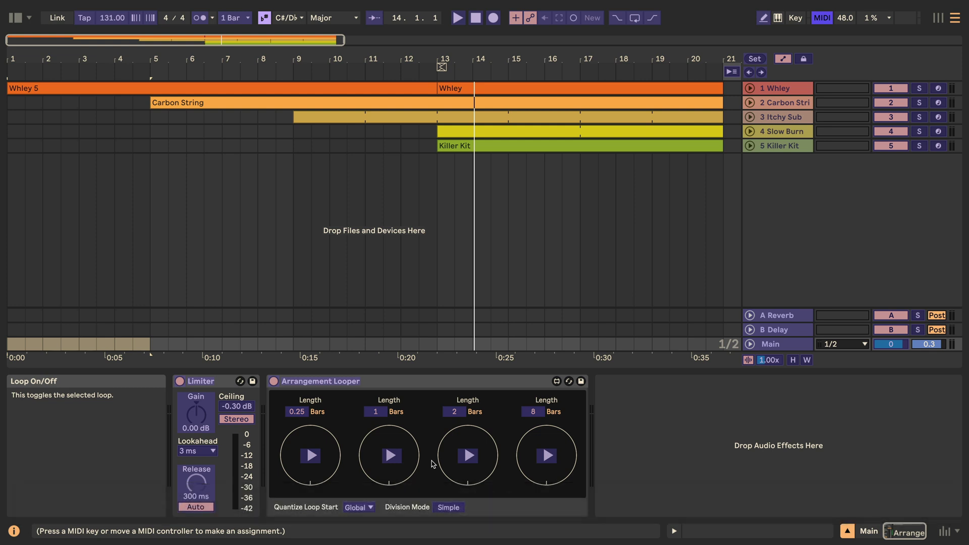
key(super+m)
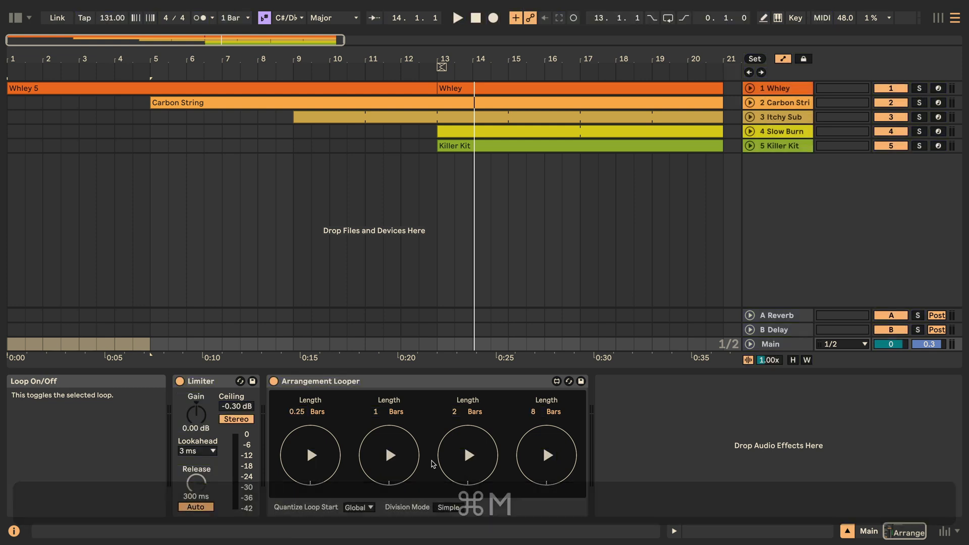